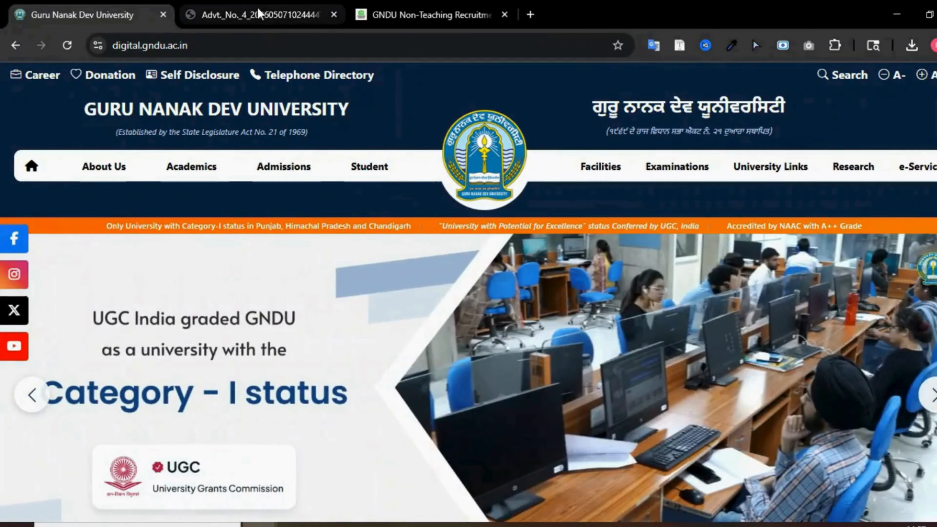
Step: Open the Advertisement No. 4/2026 PDF and skim its fees, post details, qualifications and general instructions
click(260, 14)
scroll(408, 284, down, 6)
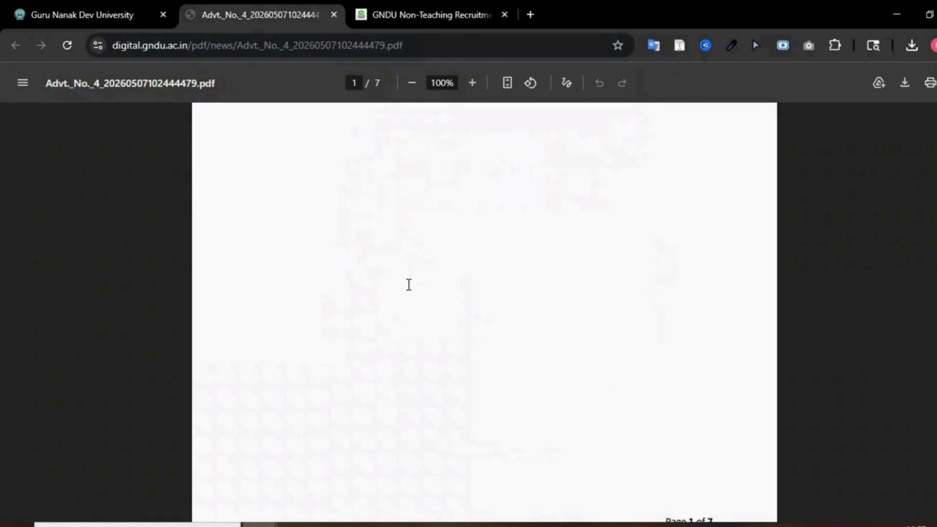
scroll(409, 285, down, 15)
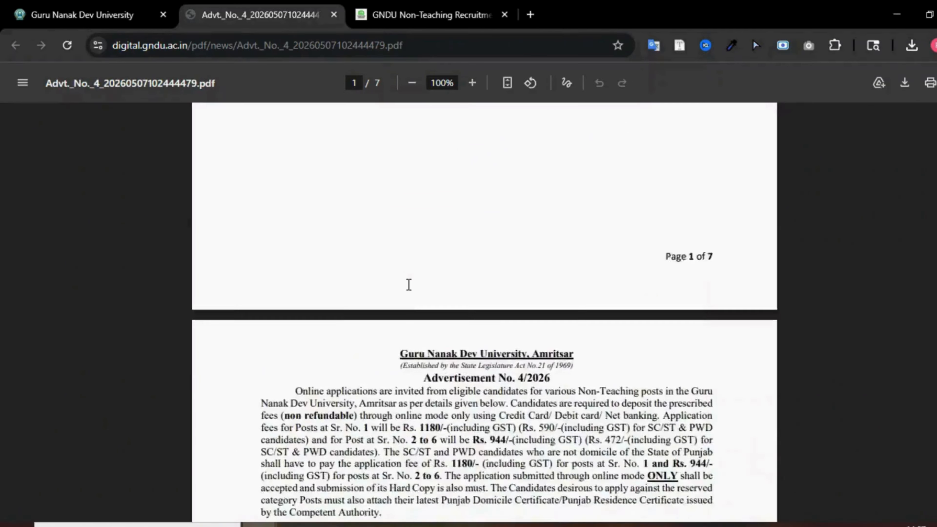
scroll(409, 285, down, 15)
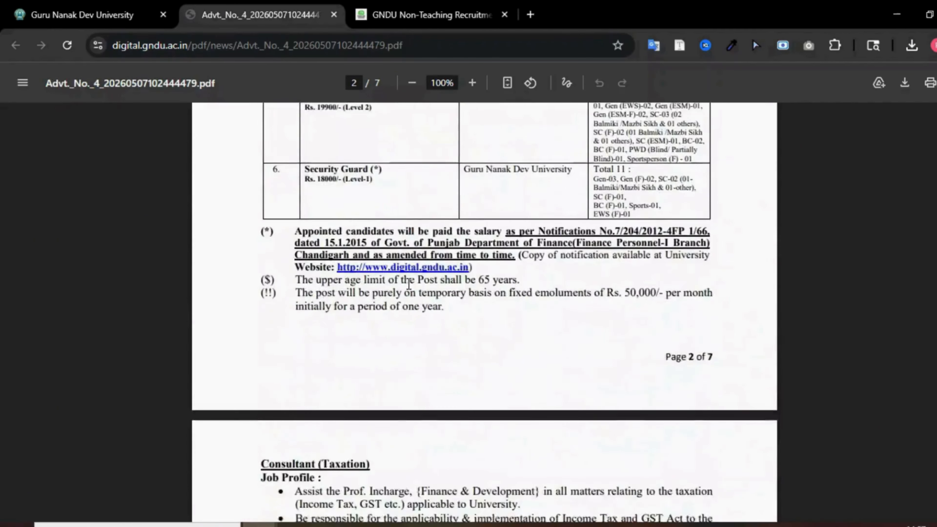
scroll(409, 281, down, 20)
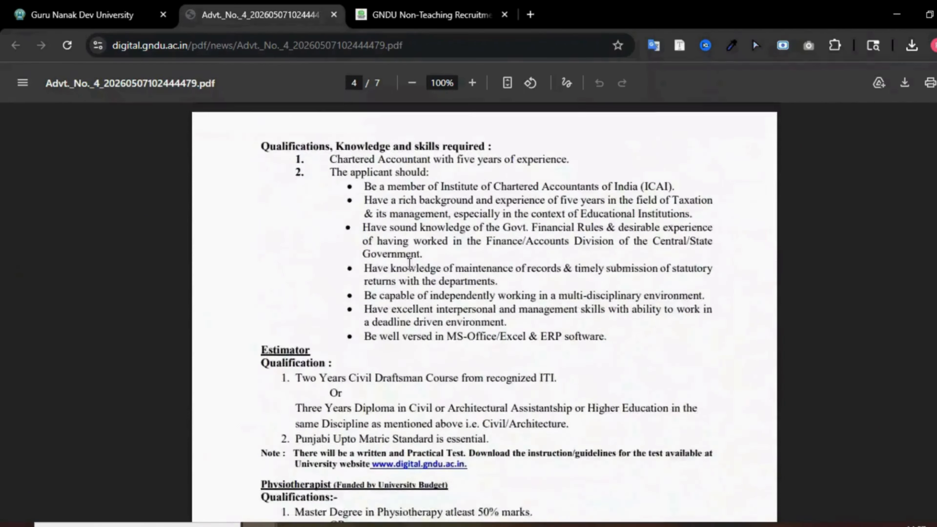
scroll(409, 263, down, 12)
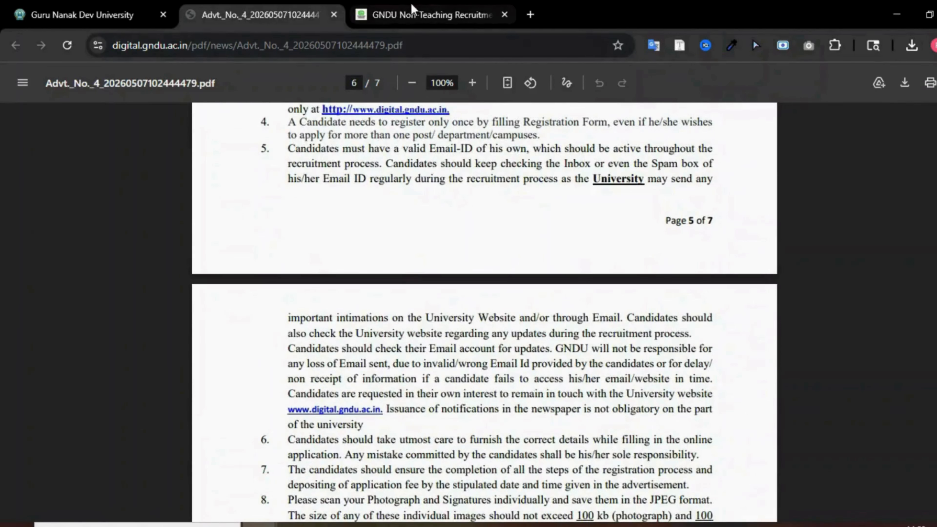
Step: Switch to the GNDU Non-Teaching Recruitment 2026 article and review its overview table from advertisement number to selection process
click(421, 15)
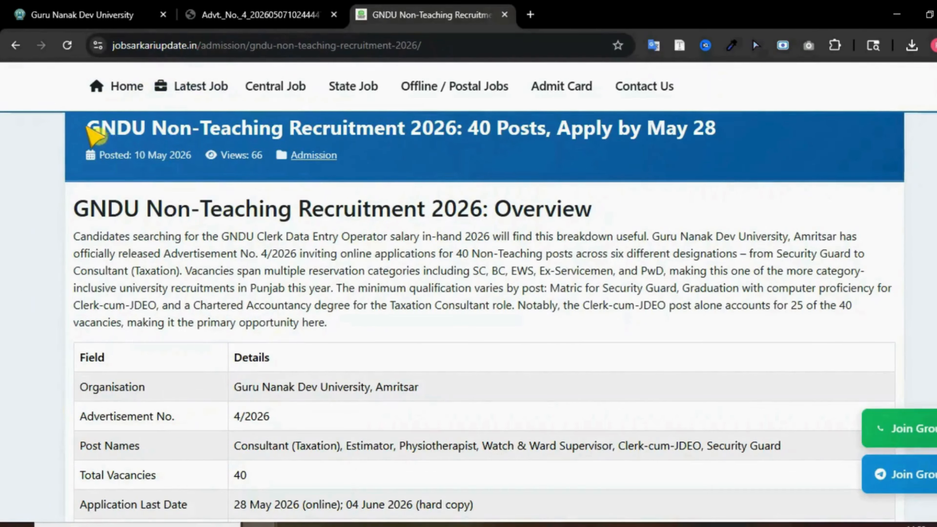
drag(94, 133, 546, 136)
scroll(334, 240, down, 5)
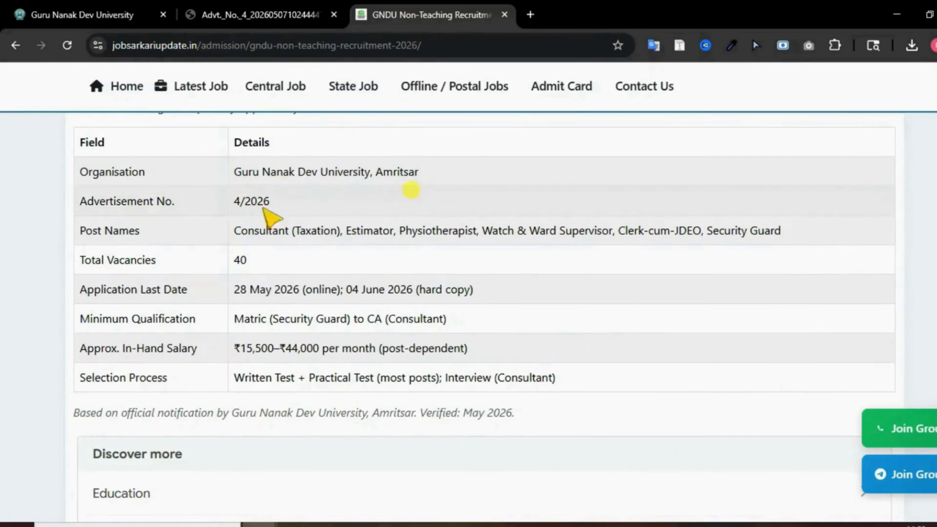
drag(234, 201, 293, 215)
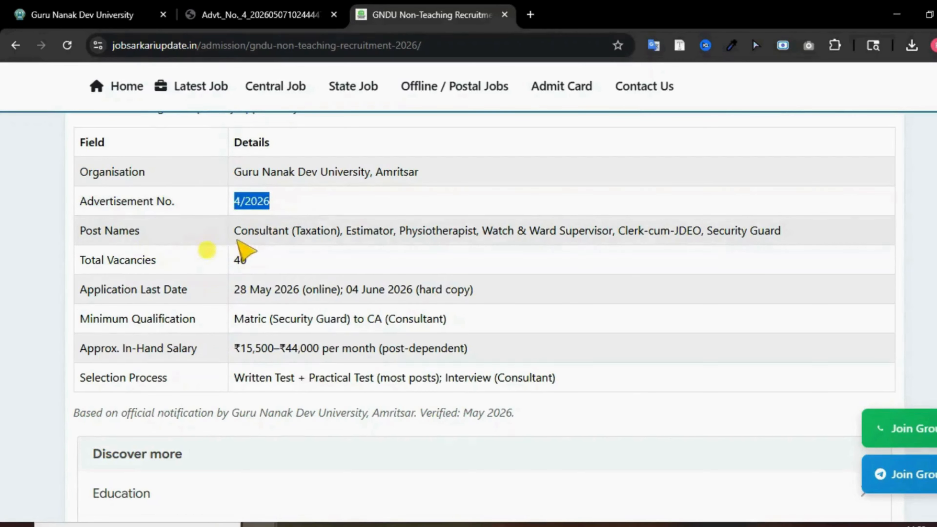
drag(234, 231, 474, 237)
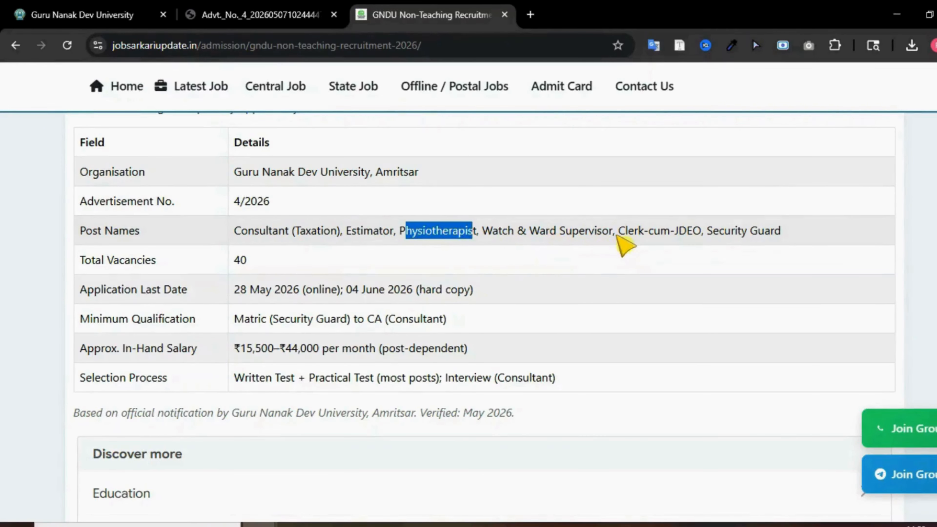
drag(618, 232, 766, 247)
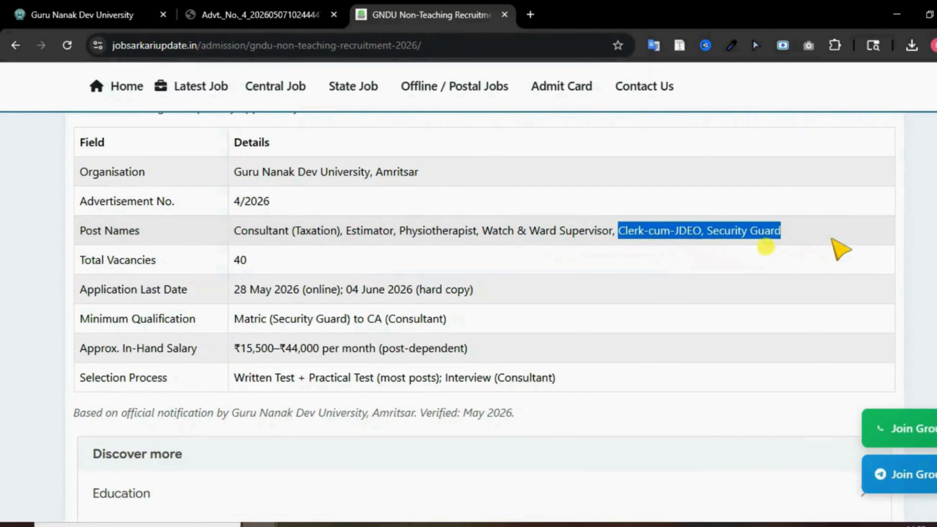
double_click(240, 265)
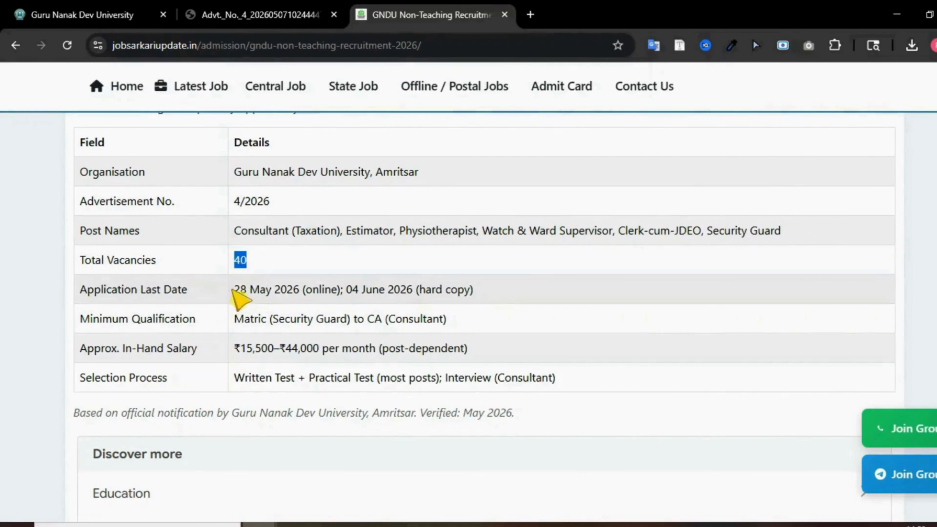
drag(232, 291, 534, 299)
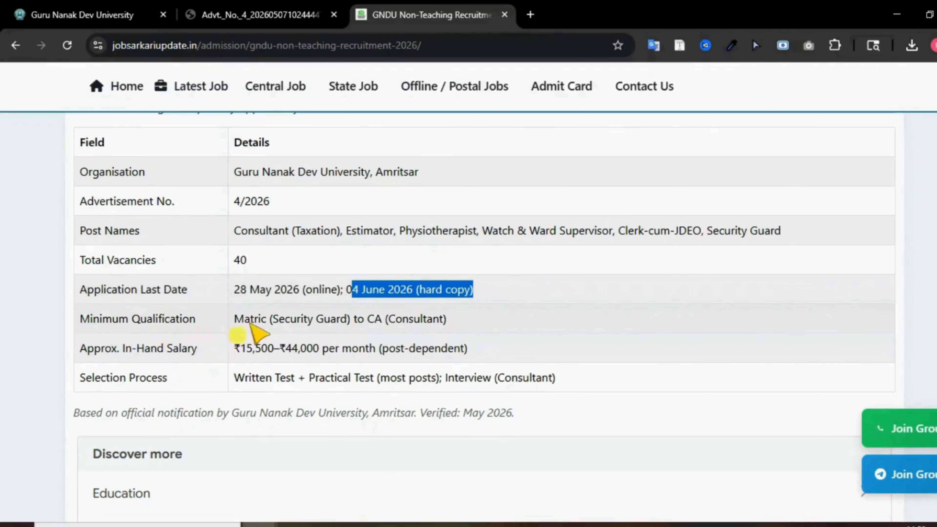
drag(237, 320, 468, 330)
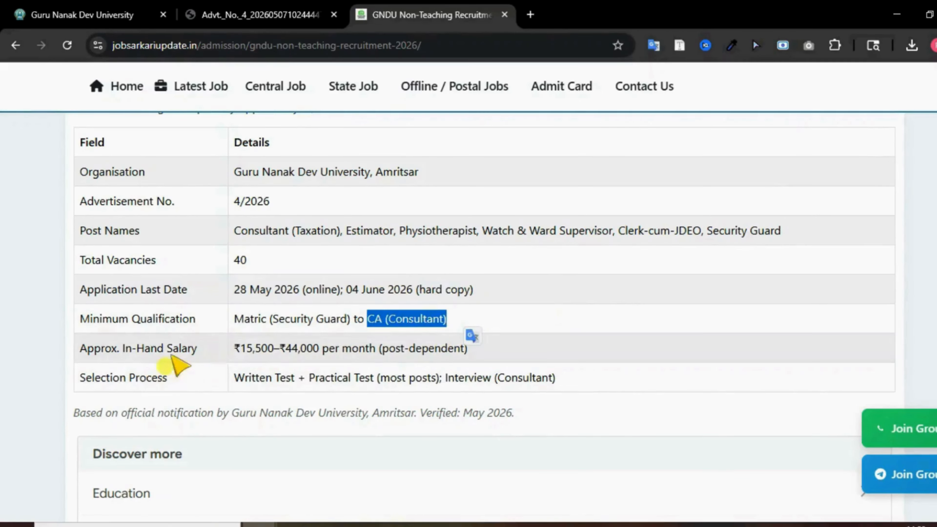
drag(240, 348, 491, 354)
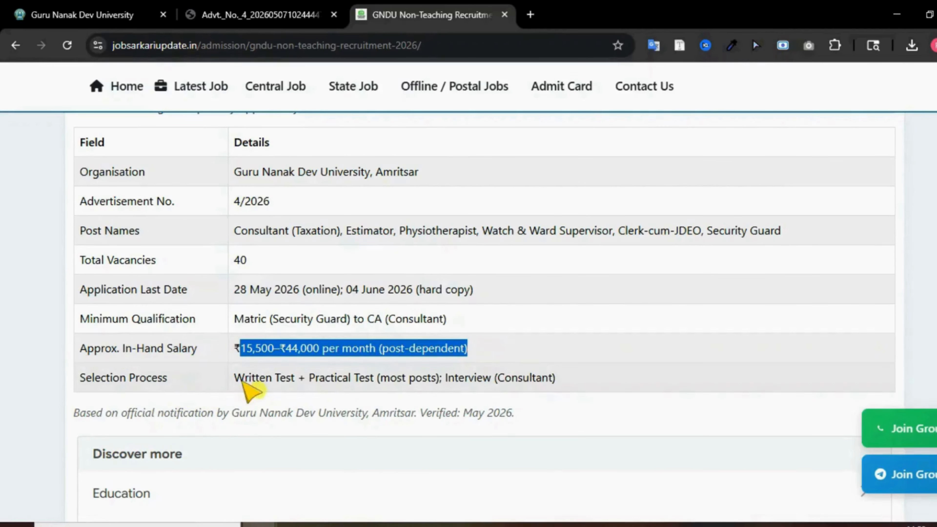
drag(236, 378, 565, 383)
Step: Skim the article's selection process, How to Apply steps, document checklist and application mistakes down to the Important Links
scroll(356, 360, down, 15)
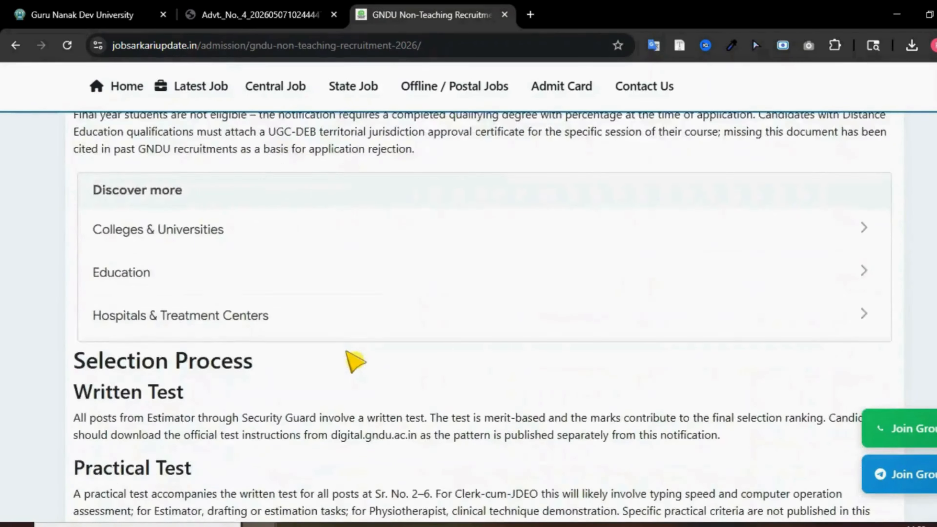
scroll(355, 361, down, 10)
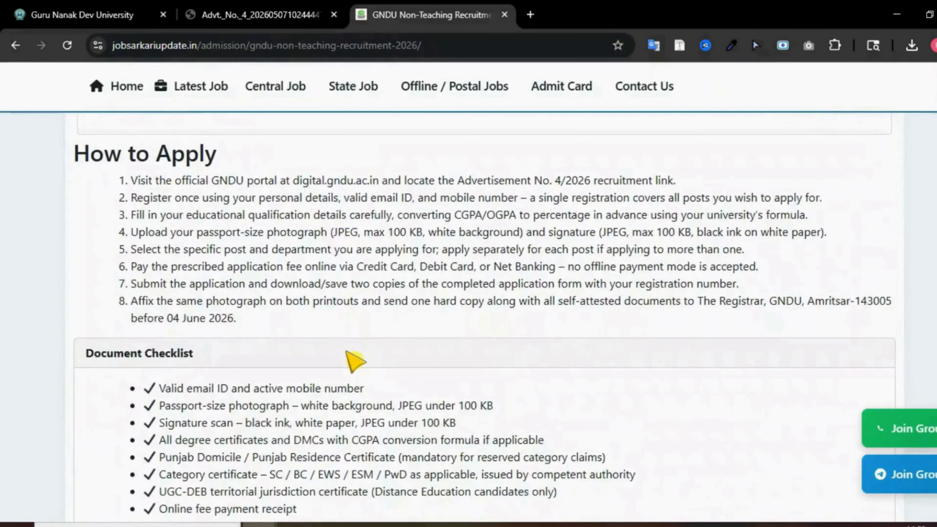
scroll(355, 361, down, 5)
scroll(351, 355, down, 20)
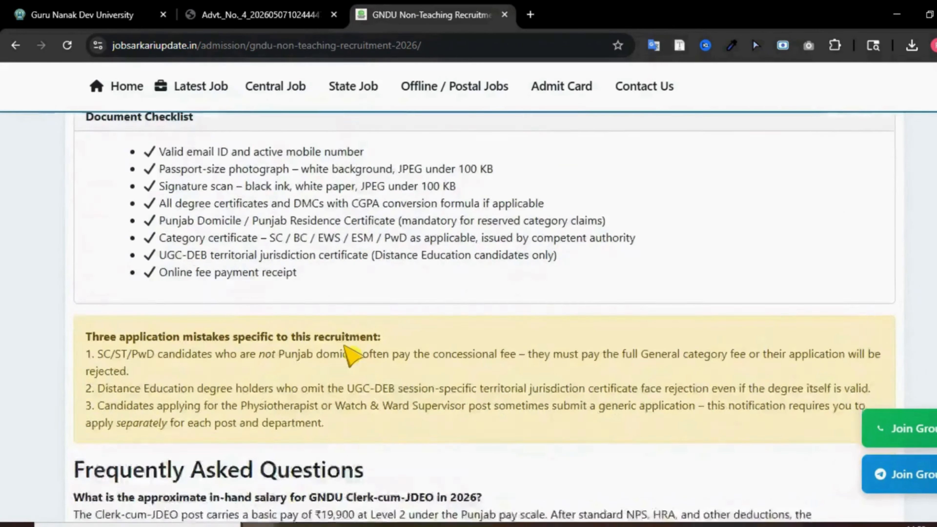
scroll(334, 301, down, 5)
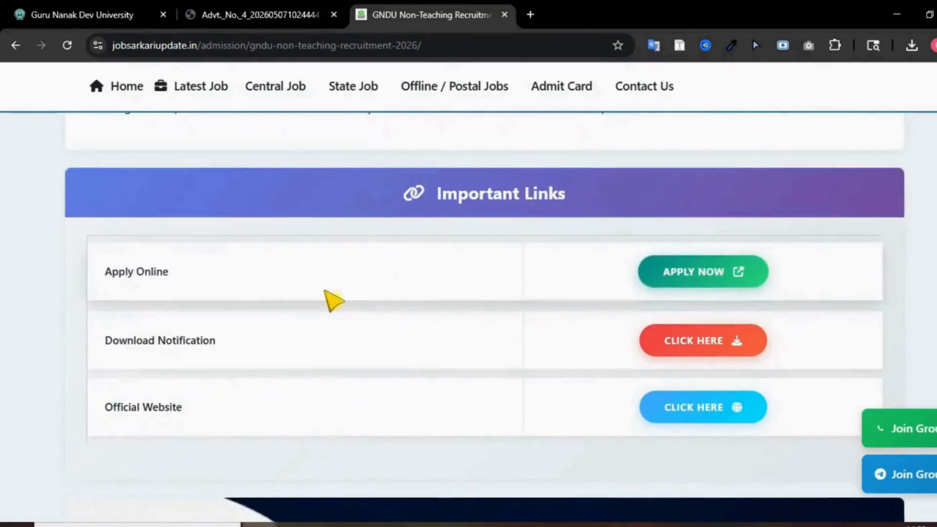
Step: Follow the article's Apply Online link to the recruitment portal and open the pre-registration form from the applicant login page
scroll(138, 273, up, 2)
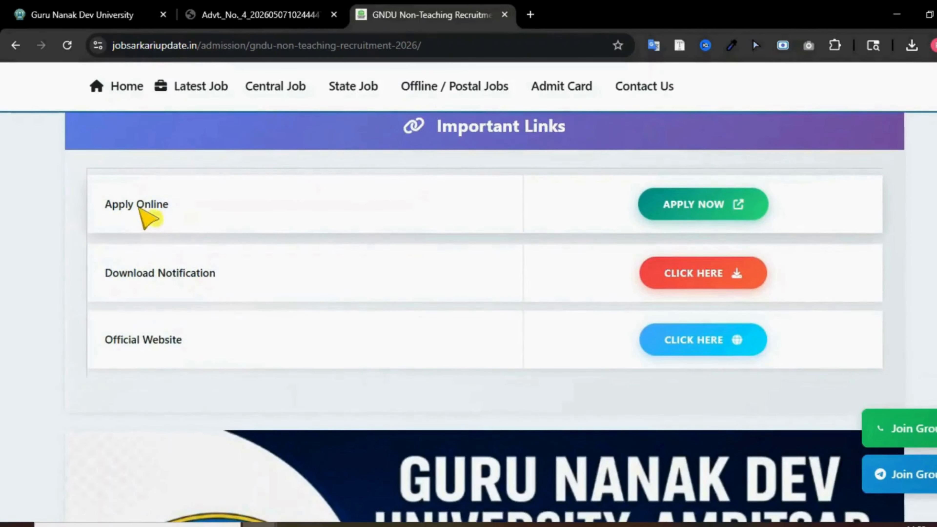
click(716, 213)
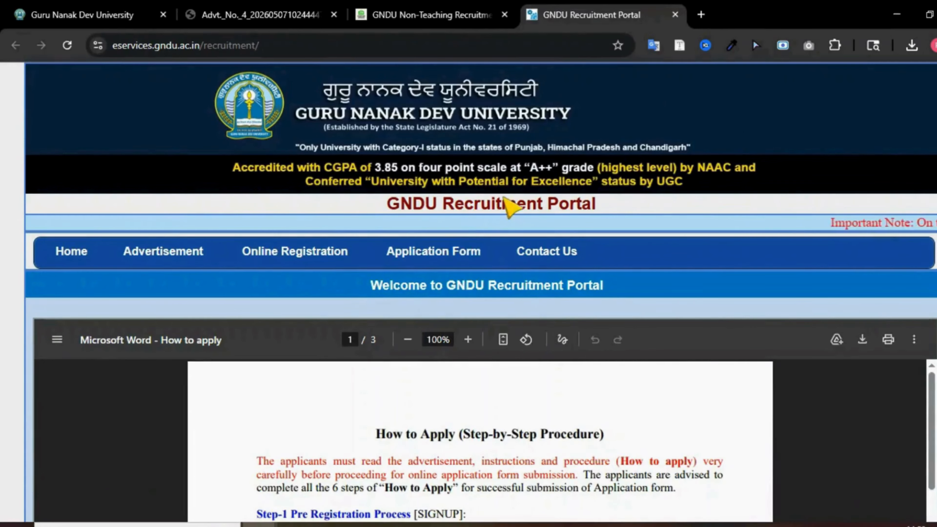
scroll(477, 287, down, 2)
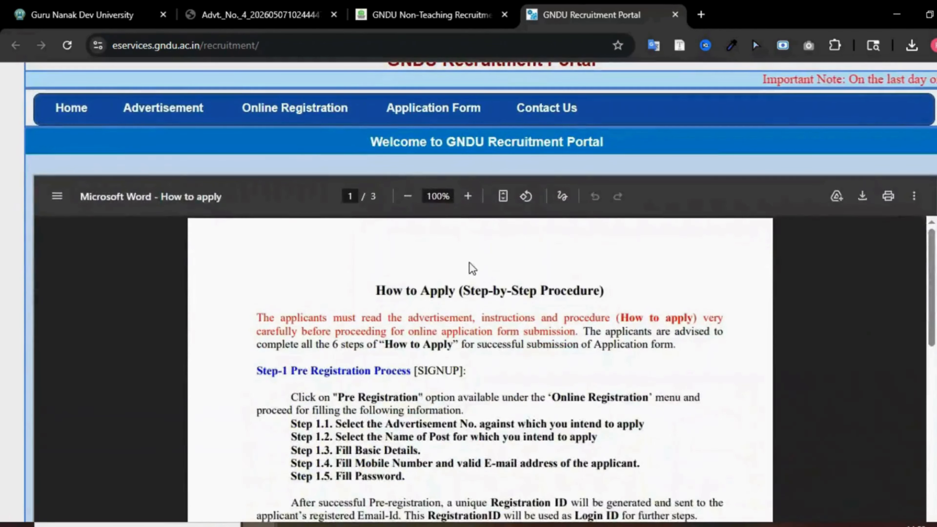
click(447, 184)
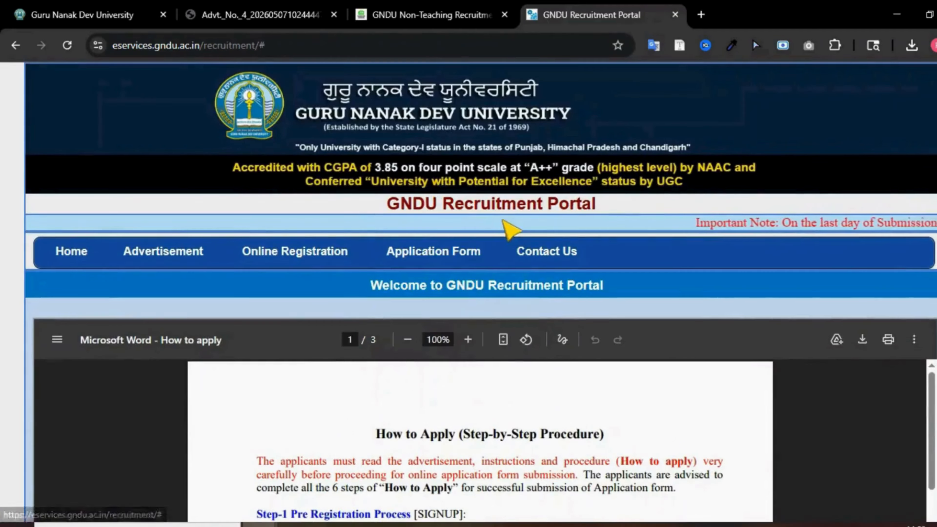
click(425, 288)
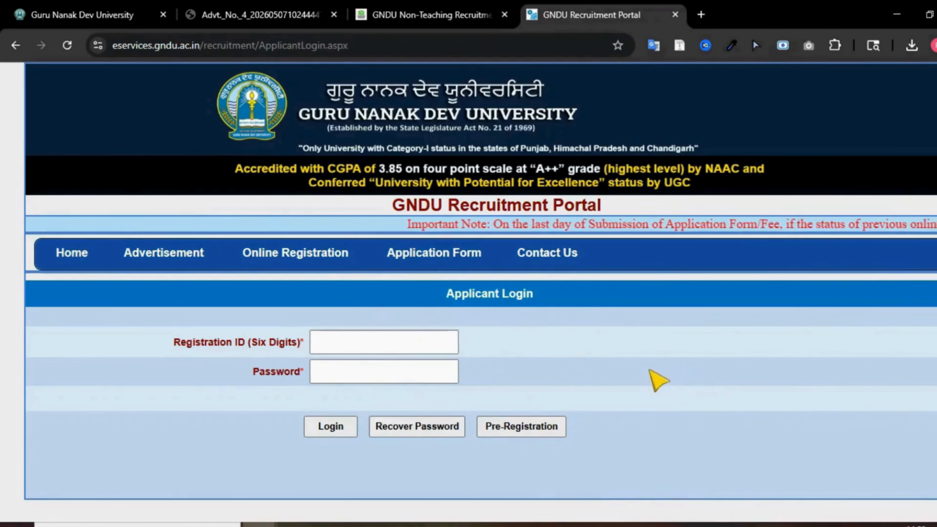
click(523, 428)
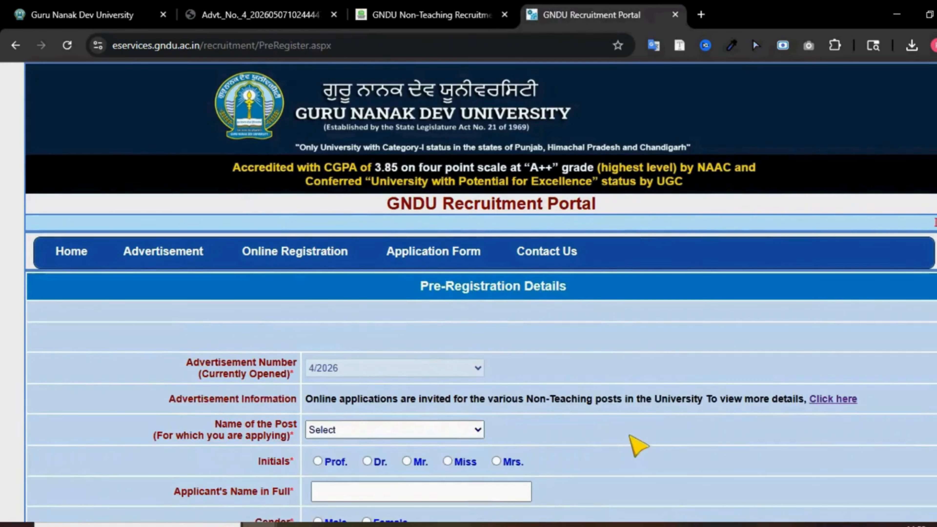
Step: Review the advertisement information and the available choices for the name of the post on the pre-registration form
scroll(622, 360, down, 2)
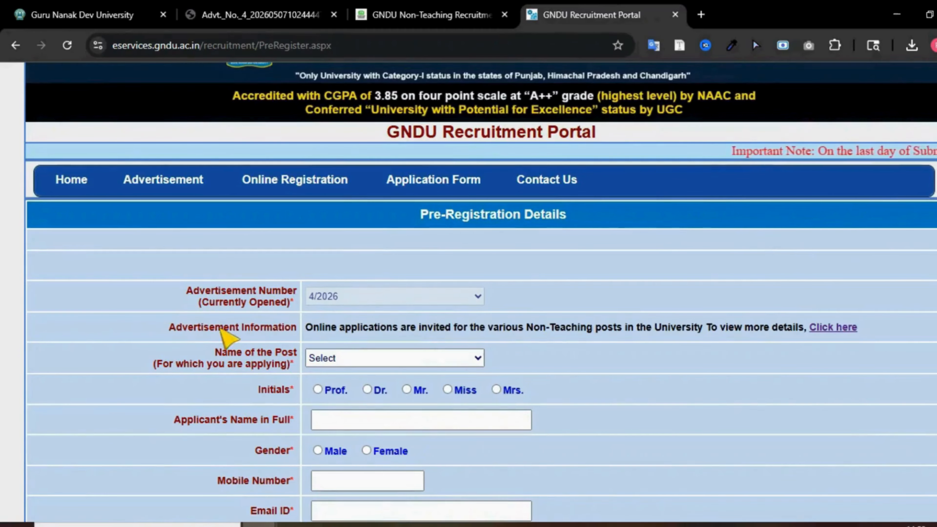
drag(167, 330, 305, 330)
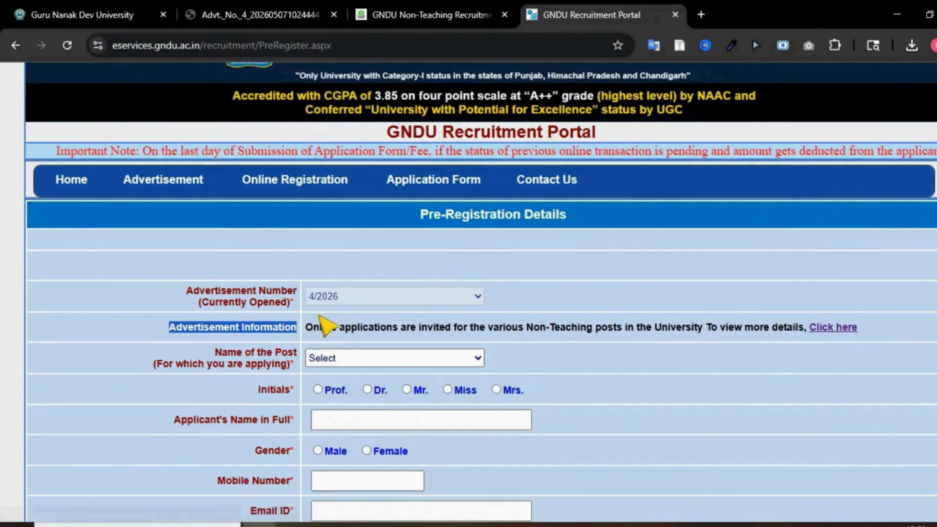
scroll(241, 266, down, 4)
drag(217, 209, 301, 208)
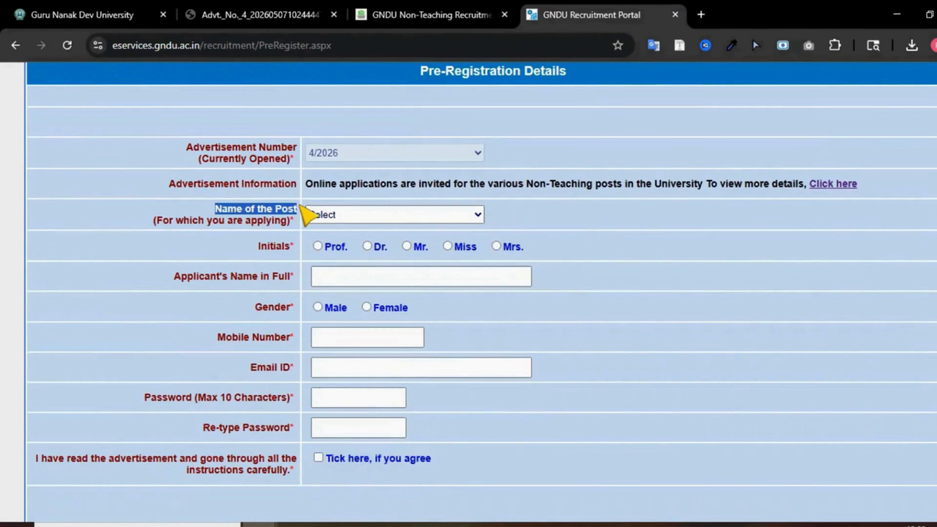
drag(177, 221, 275, 221)
click(356, 215)
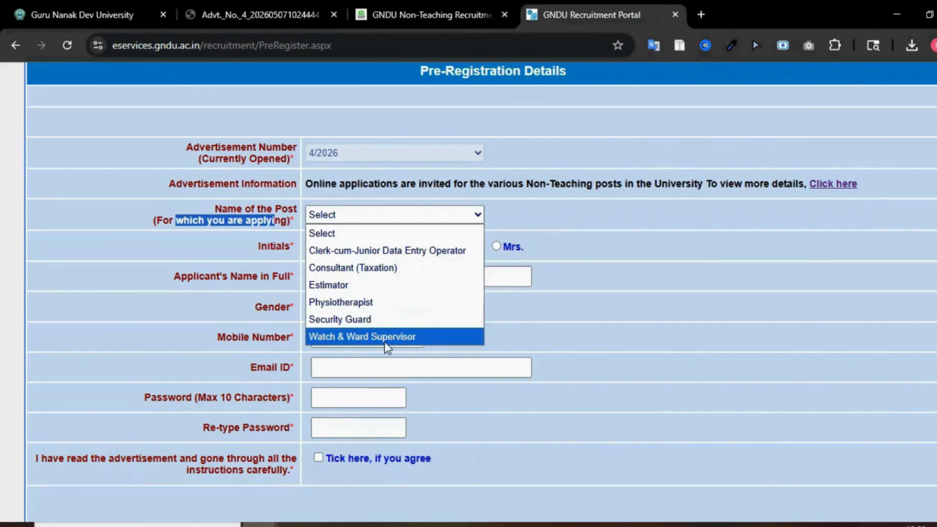
click(224, 295)
Step: Review the initials, applicant's full name, gender and mobile number fields on the pre-registration form
drag(262, 246, 297, 248)
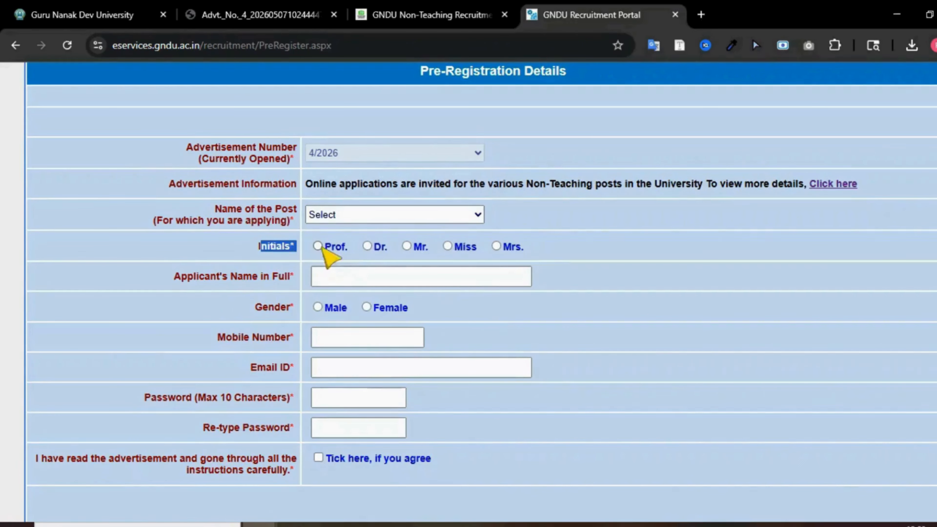
mouse_move(534, 246)
mouse_down()
mouse_move(331, 257)
mouse_move(540, 247)
mouse_up()
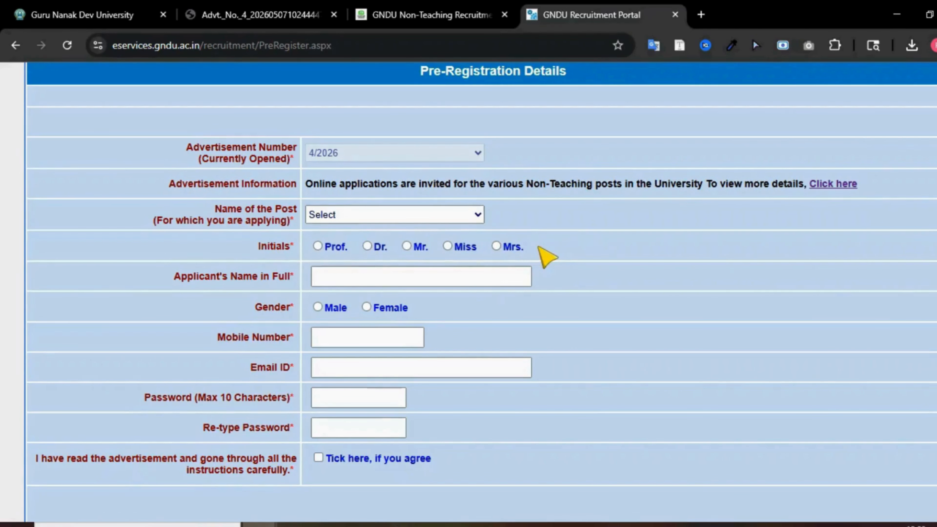
click(366, 282)
click(426, 253)
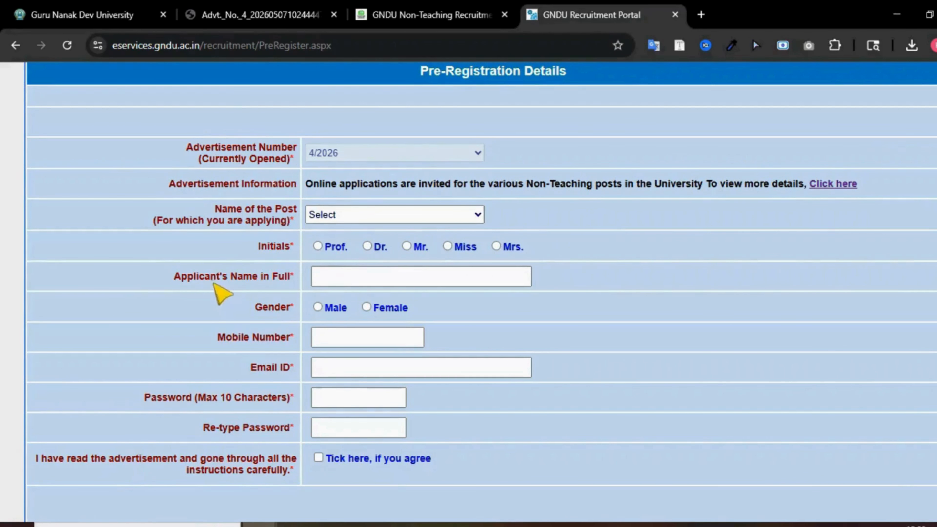
drag(161, 275, 383, 297)
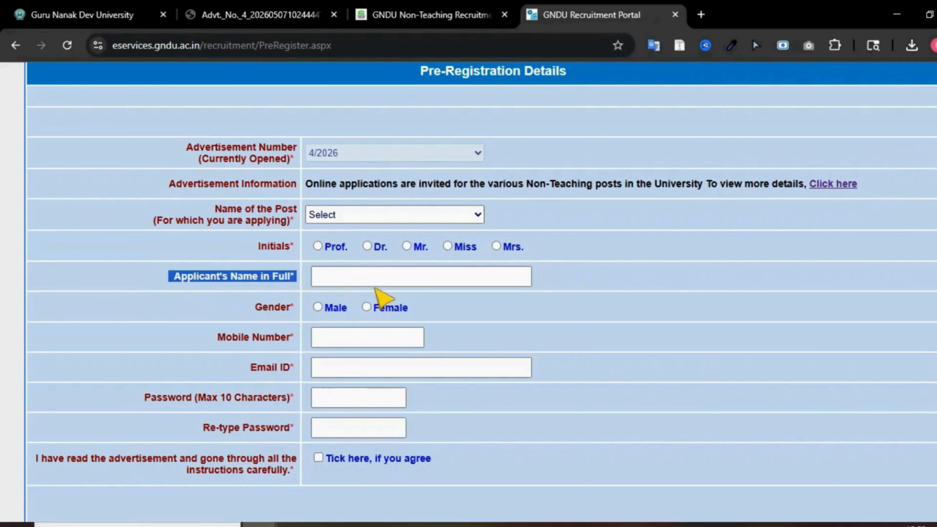
click(367, 280)
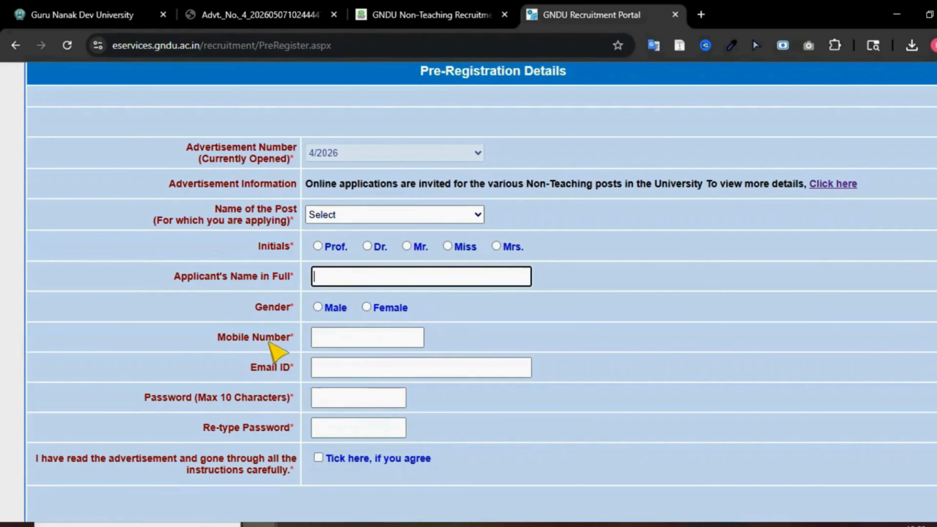
click(315, 337)
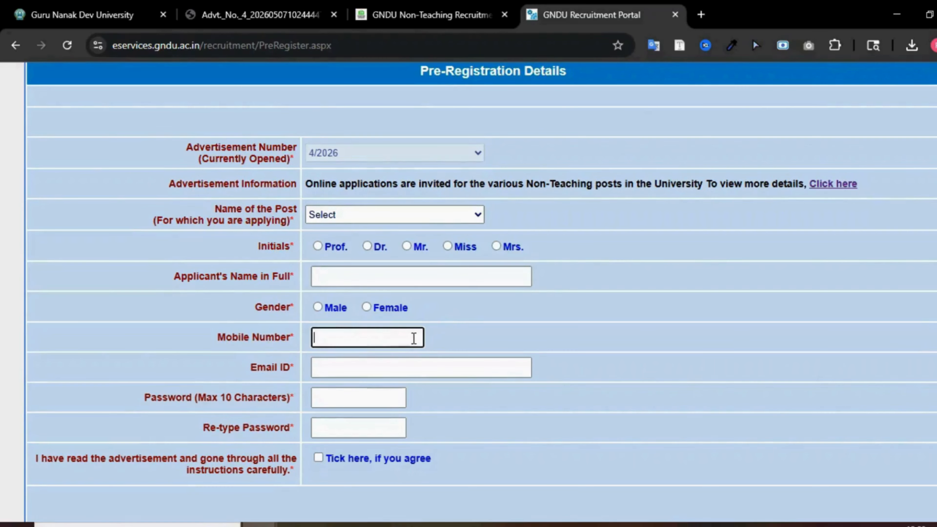
Step: Review the email ID, password and re-type password fields and the declaration about reading the advertisement and instructions
scroll(409, 336, down, 1)
click(335, 325)
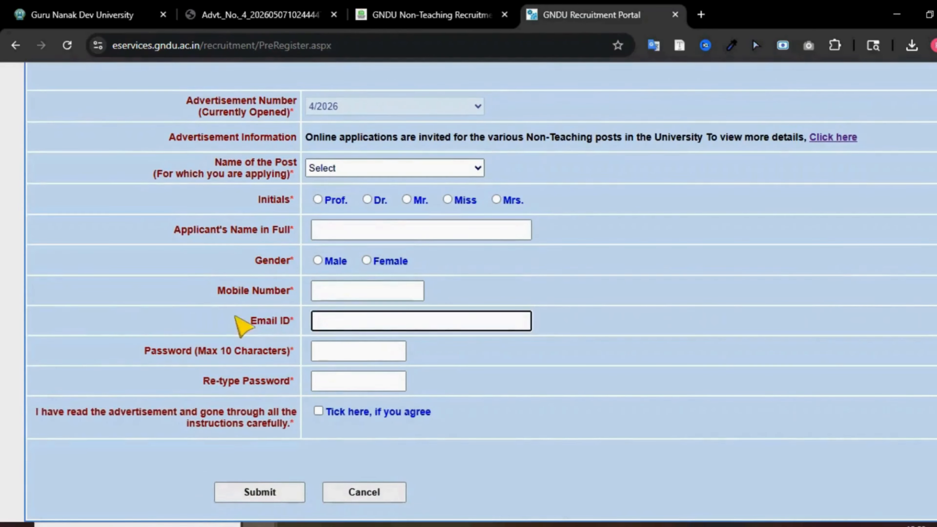
drag(235, 317, 392, 318)
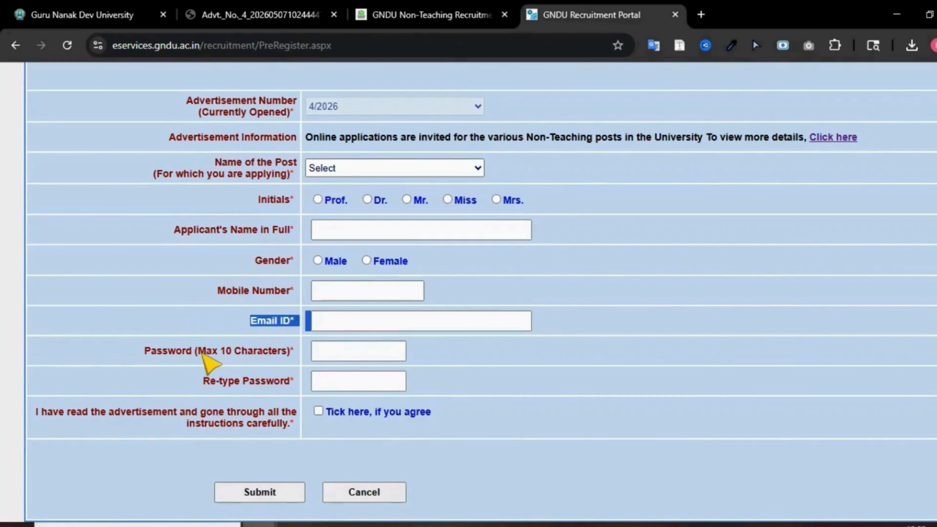
drag(201, 352, 260, 381)
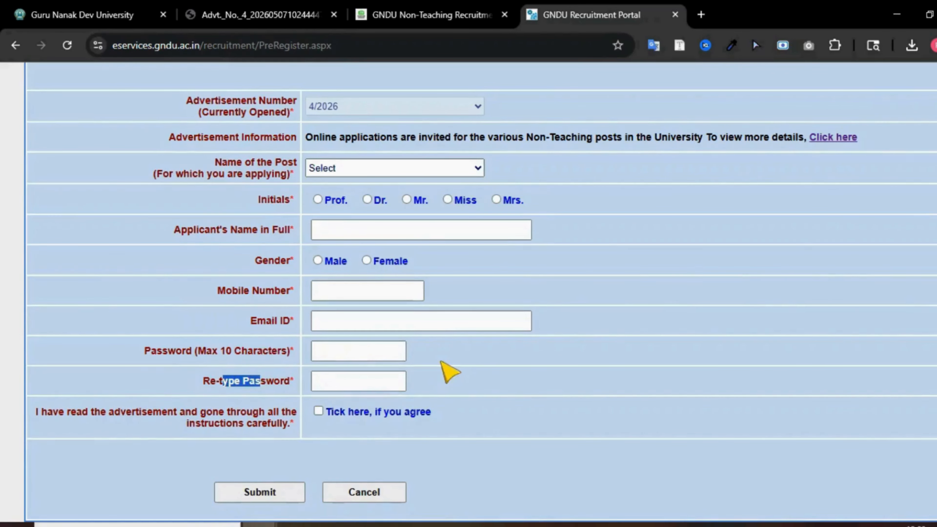
drag(91, 413, 254, 412)
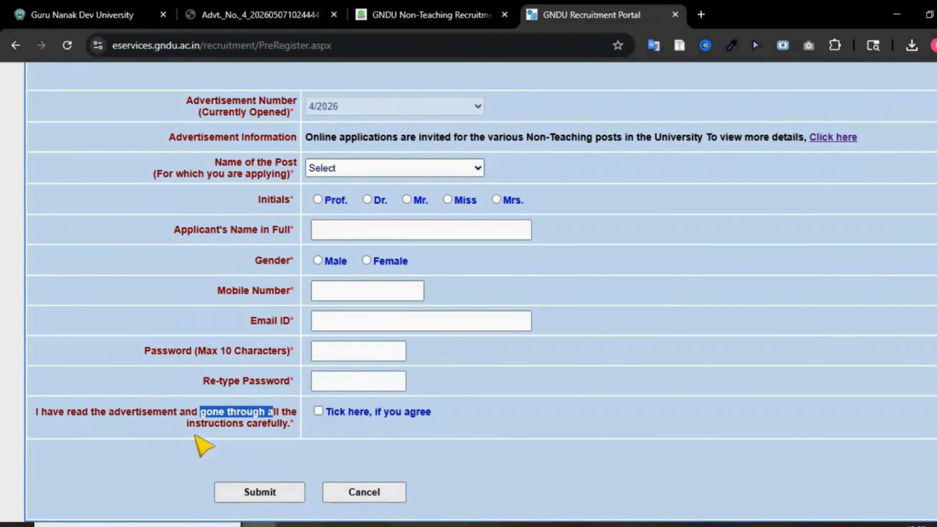
drag(189, 423, 52, 408)
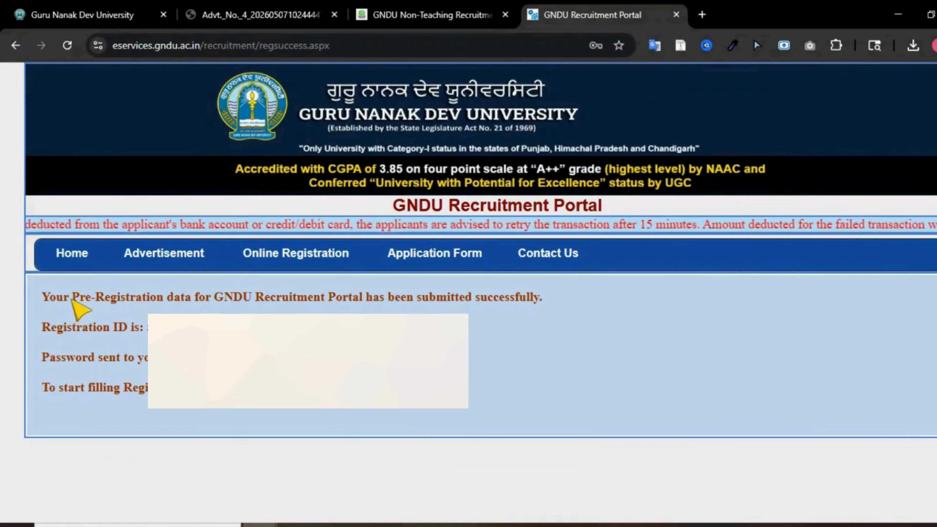
Step: Read the pre-registration submission message on the recruitment portal
drag(72, 300, 541, 298)
click(389, 306)
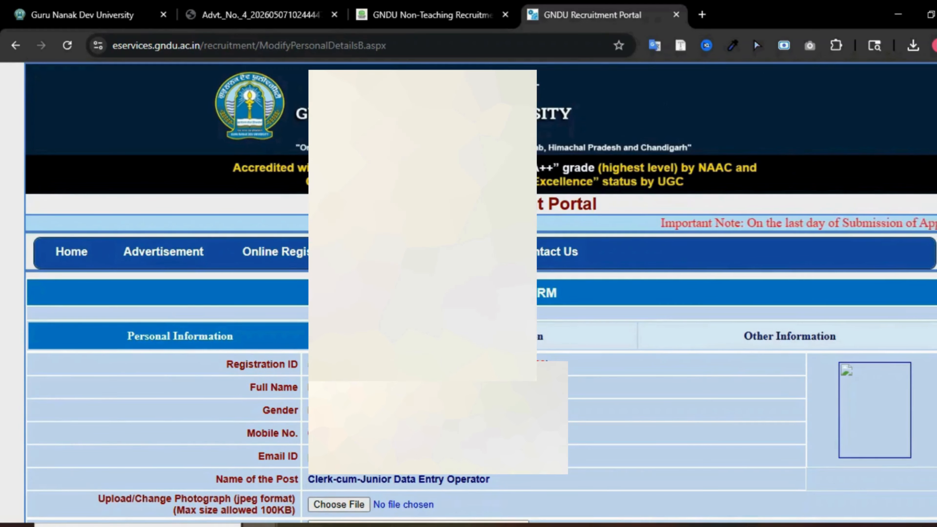
Step: Examine the photograph upload size limit and the father's and mother's name fields in the Personal Information section
scroll(379, 305, down, 10)
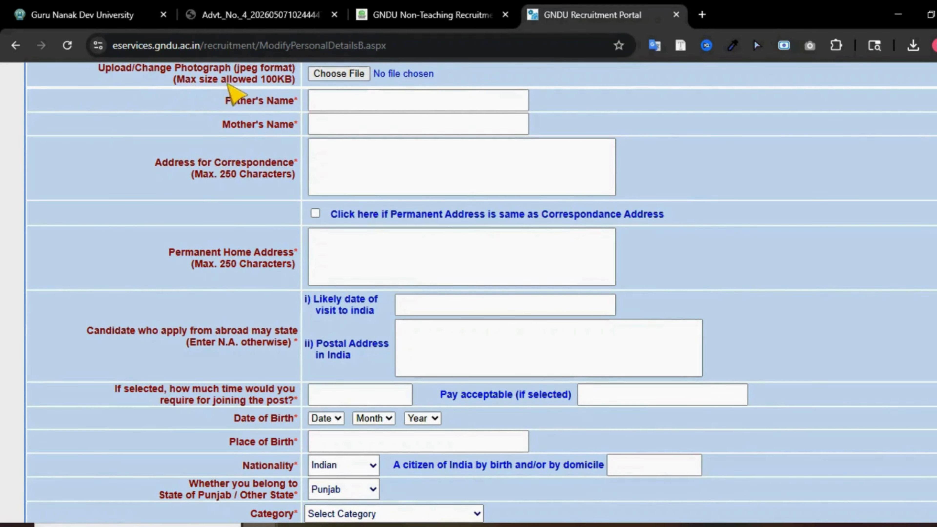
double_click(277, 79)
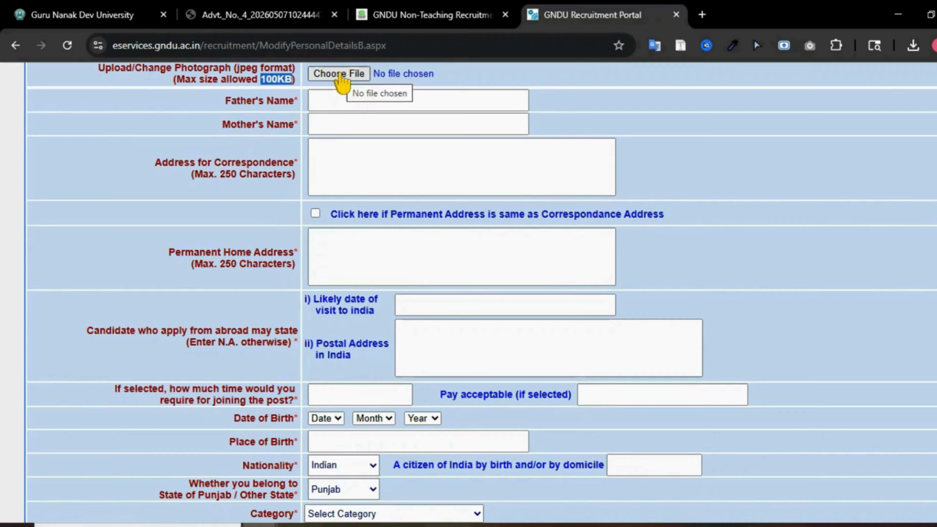
click(355, 100)
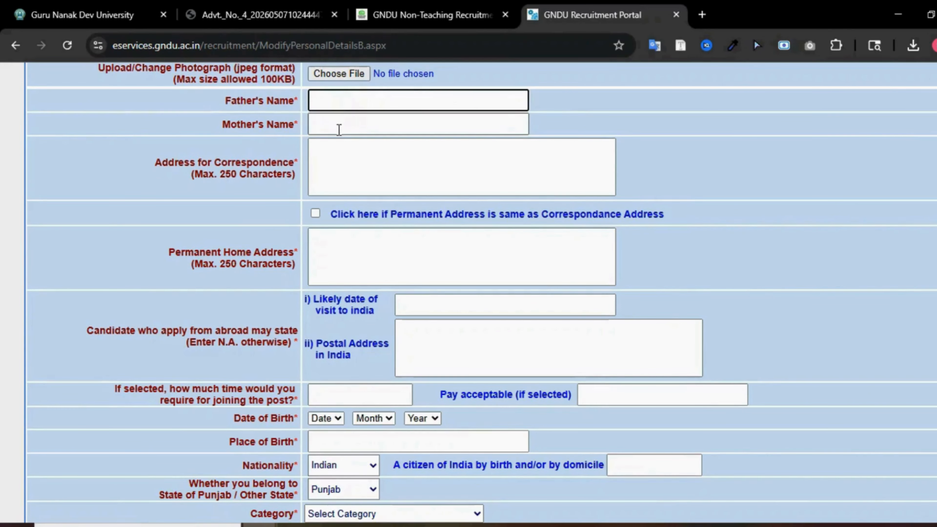
click(339, 127)
Step: Review the correspondence address field, its character limit, the same-address option and the permanent home address field
click(328, 168)
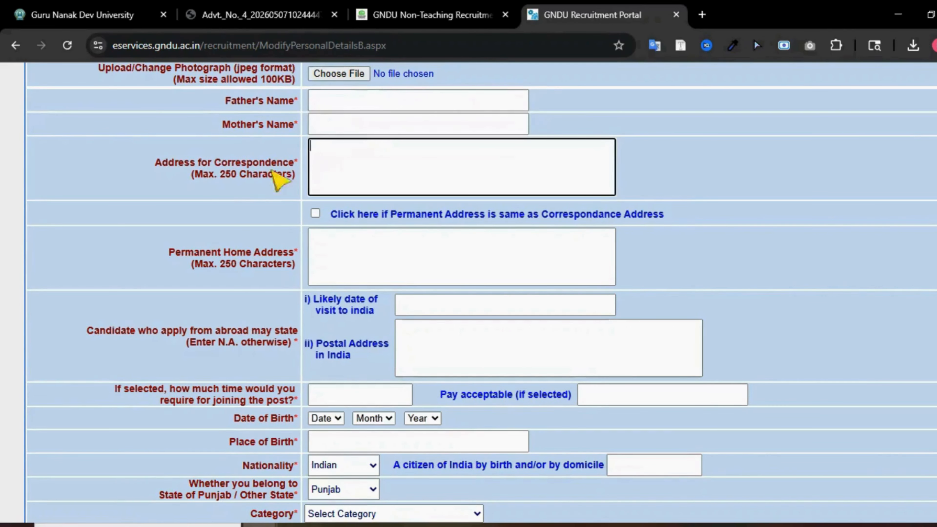
drag(196, 163, 294, 167)
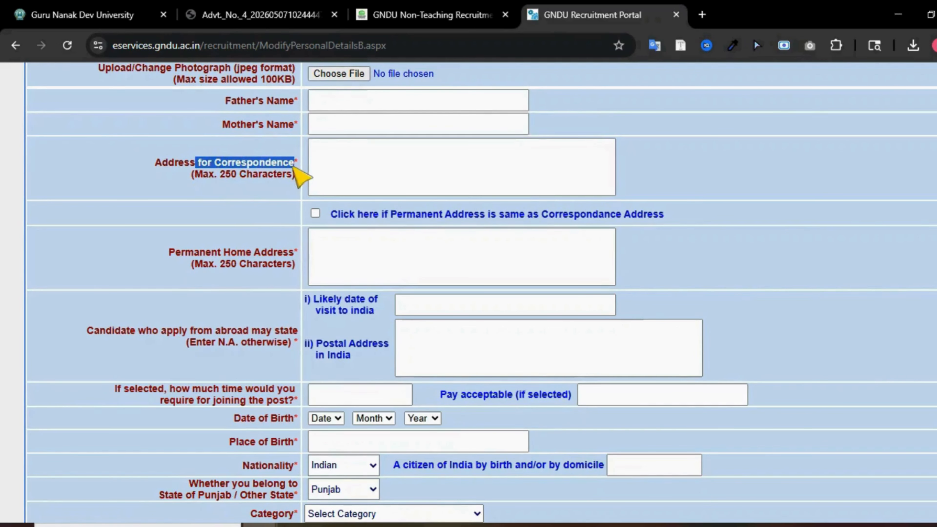
click(356, 157)
drag(202, 174, 308, 179)
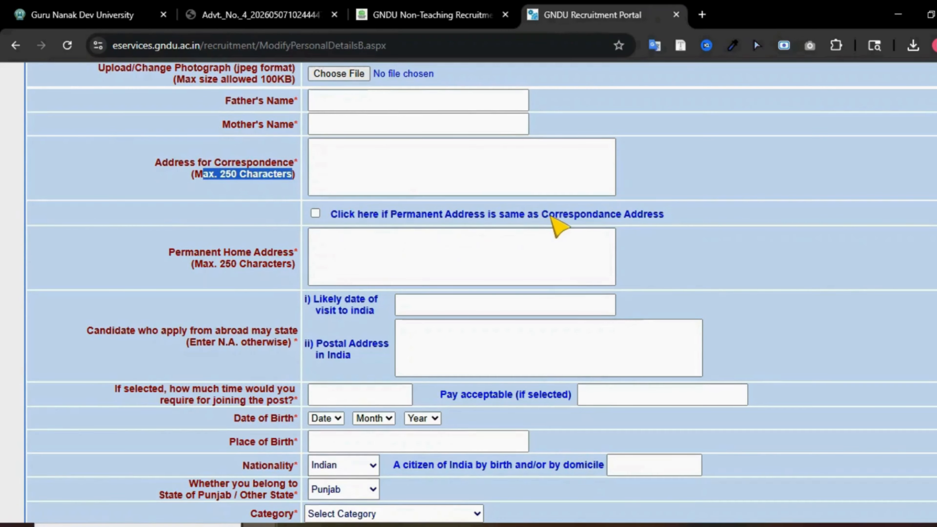
drag(680, 224, 382, 229)
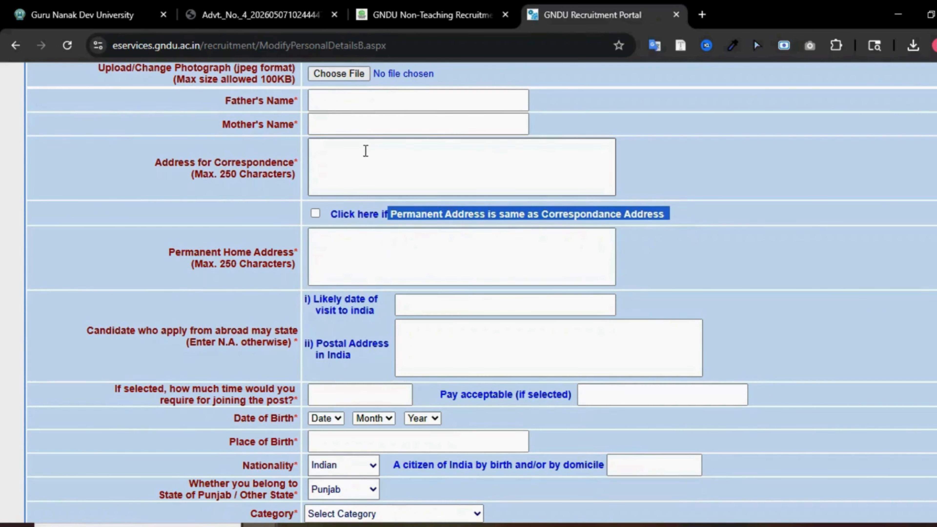
click(370, 158)
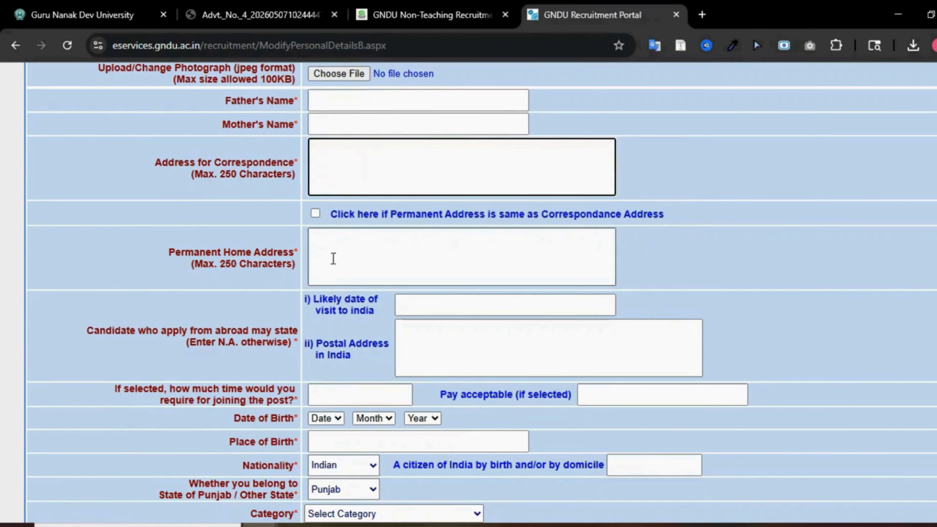
click(357, 259)
Step: Review the visit date and Indian postal address fields for candidates applying from abroad
scroll(357, 258, down, 2)
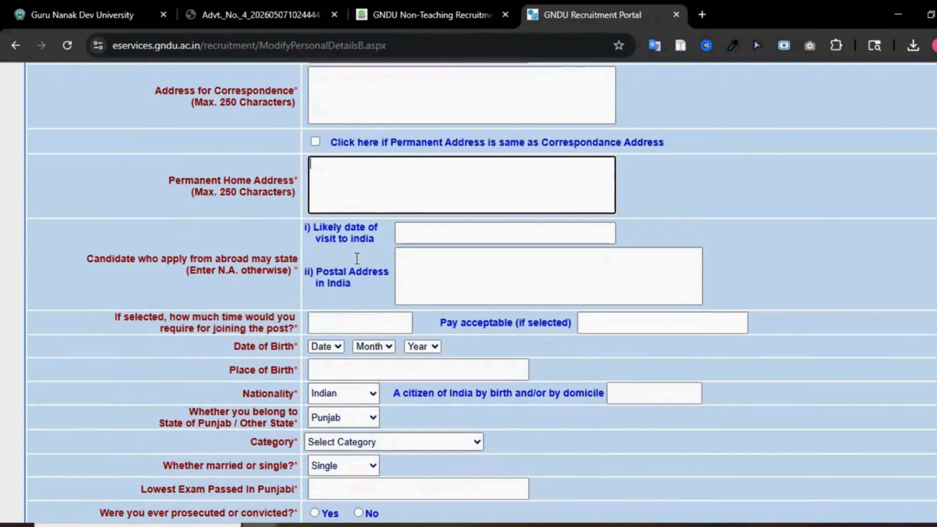
scroll(202, 297, down, 4)
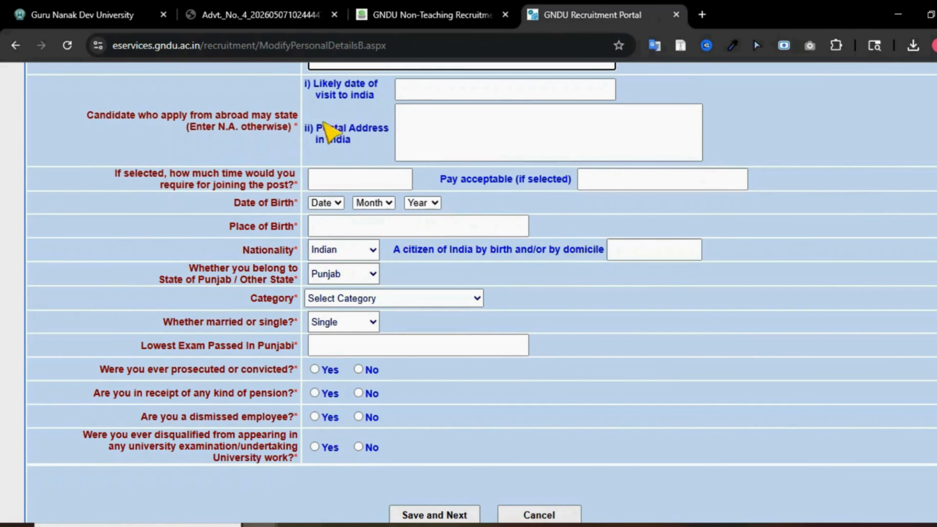
click(402, 91)
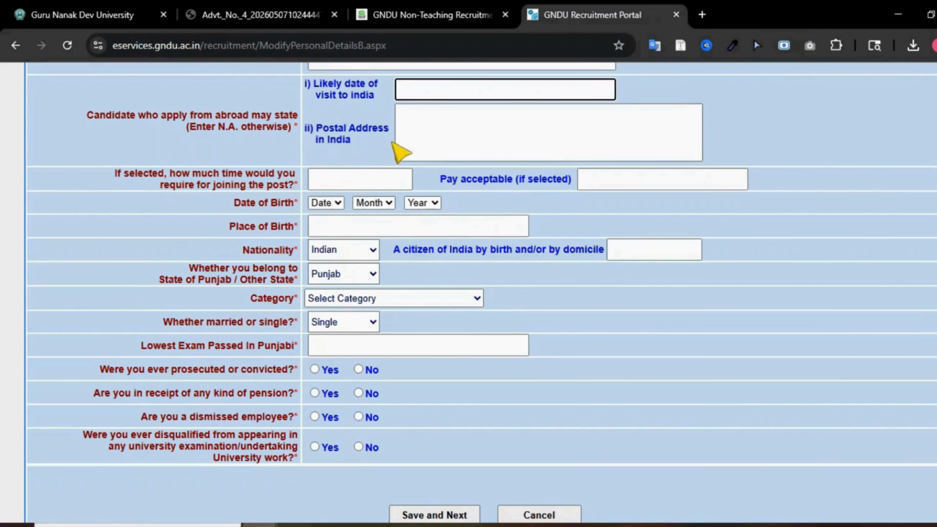
click(436, 144)
drag(86, 115, 292, 117)
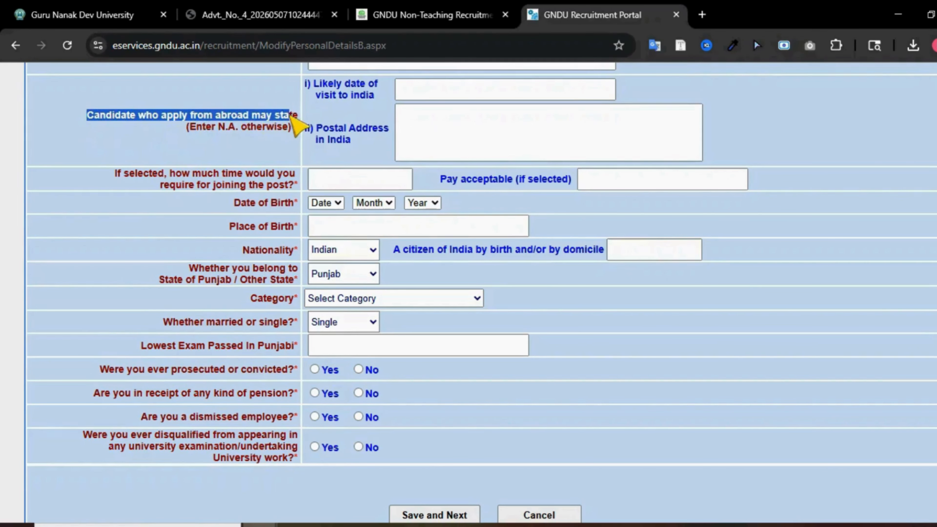
Step: Review the question on time required for joining the post and the acceptable pay field
click(159, 184)
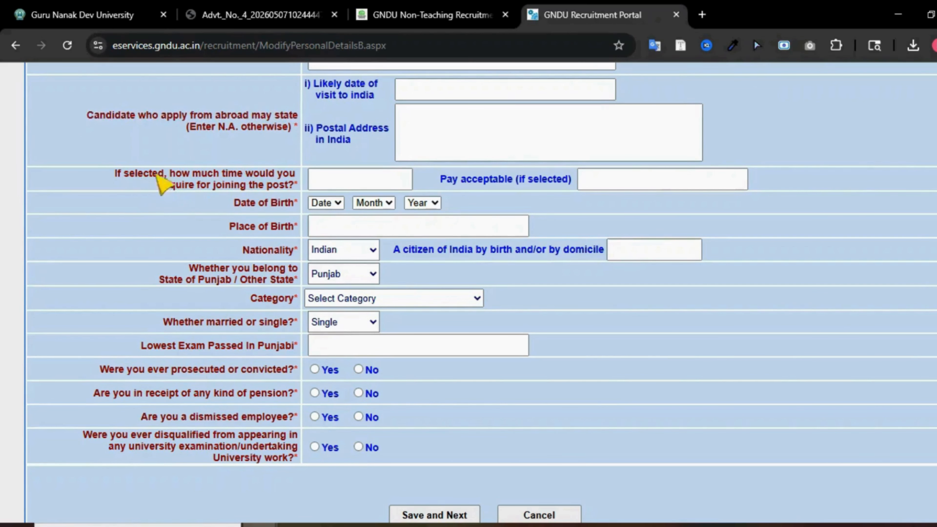
drag(170, 174, 289, 177)
drag(170, 185, 287, 183)
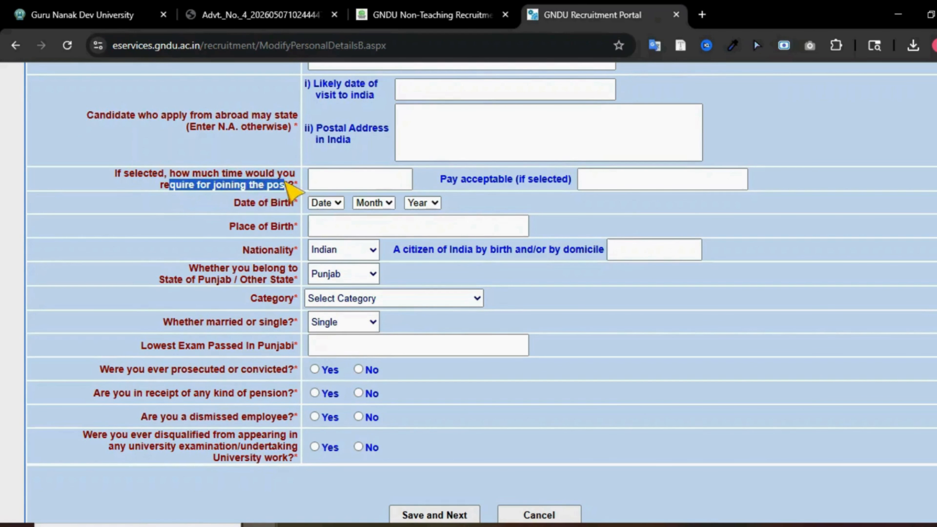
drag(171, 166, 269, 185)
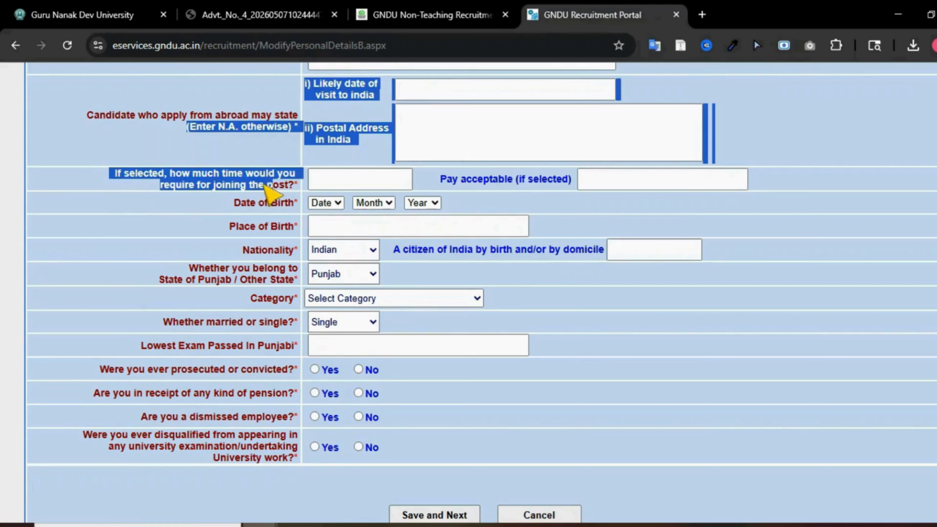
click(265, 186)
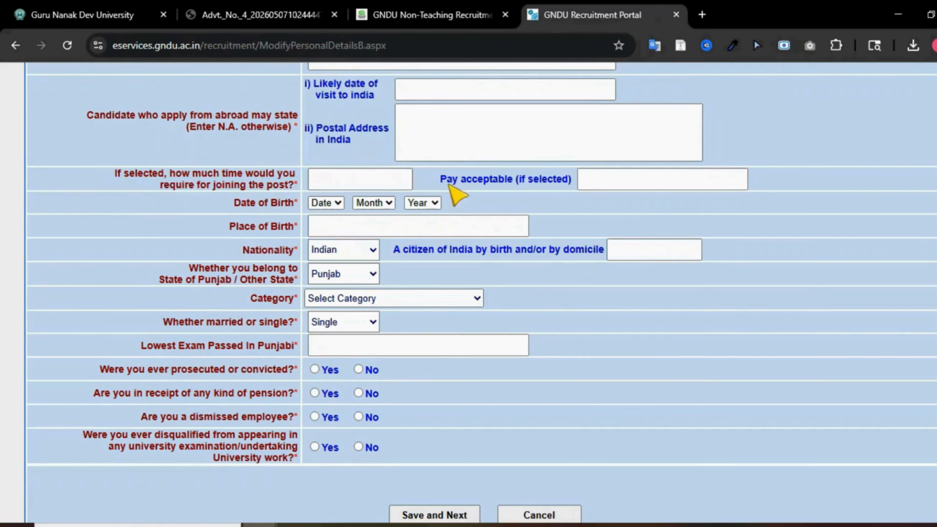
drag(443, 183, 616, 181)
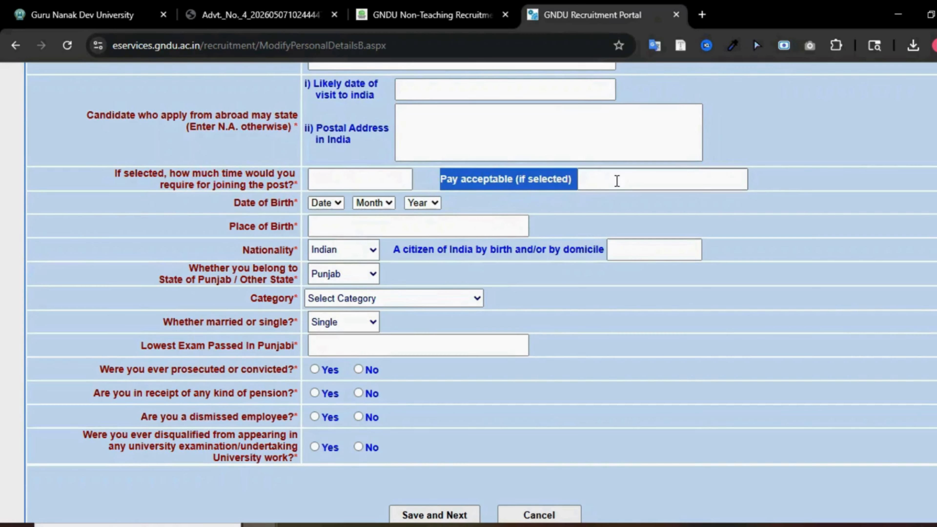
click(546, 193)
click(614, 188)
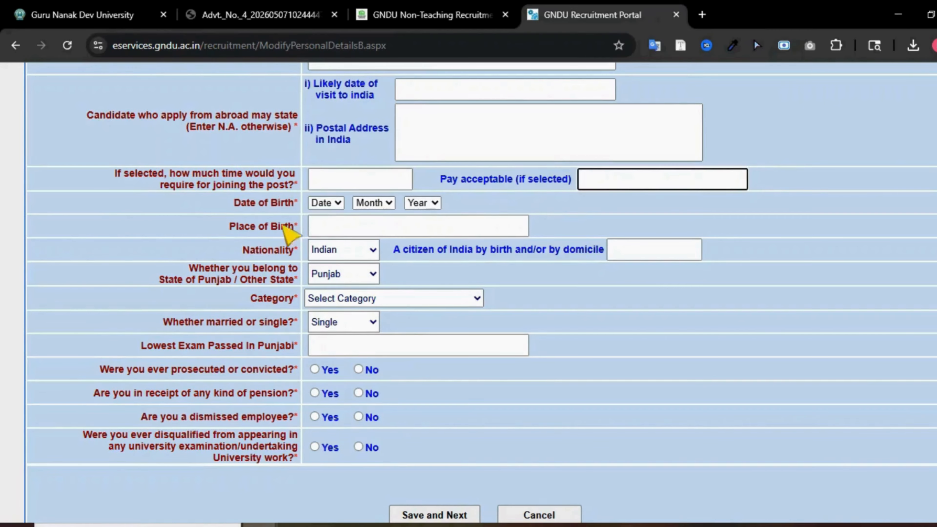
Step: Review the date of birth and place of birth fields on the application form
drag(238, 213, 299, 209)
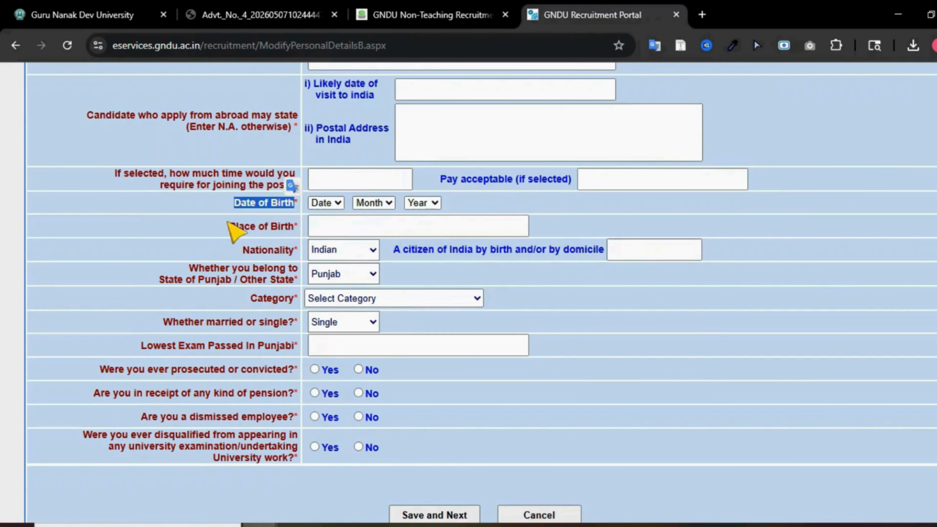
drag(228, 224, 372, 226)
click(371, 227)
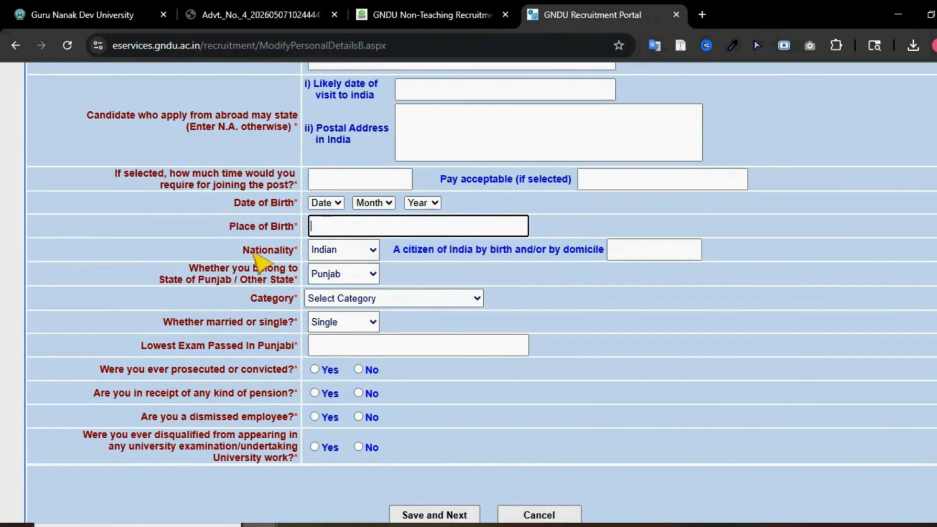
Step: Set the nationality to Foreign on the Personal Information form
drag(241, 251, 301, 251)
click(348, 250)
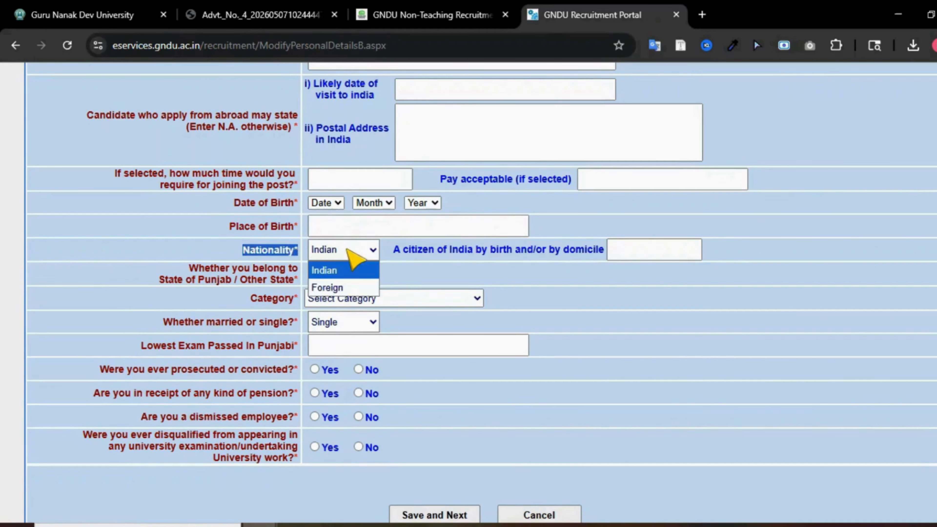
click(332, 288)
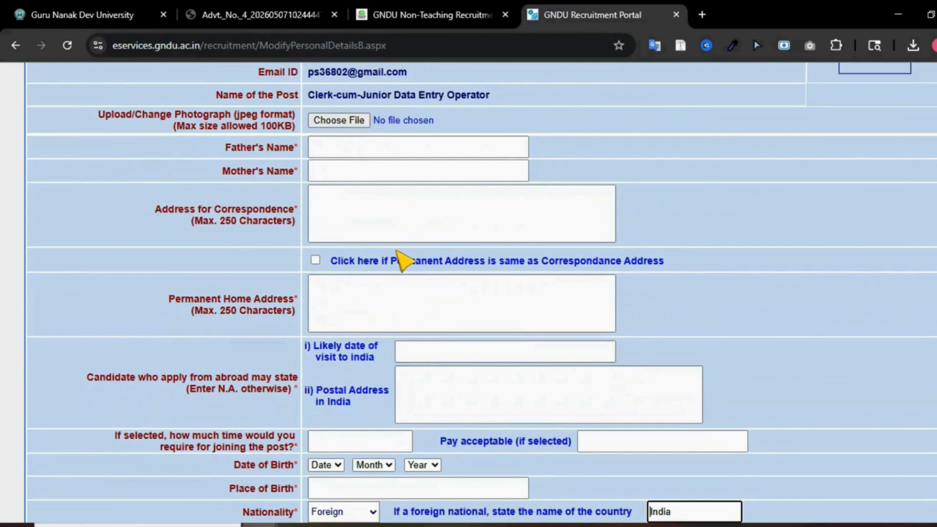
scroll(401, 261, down, 5)
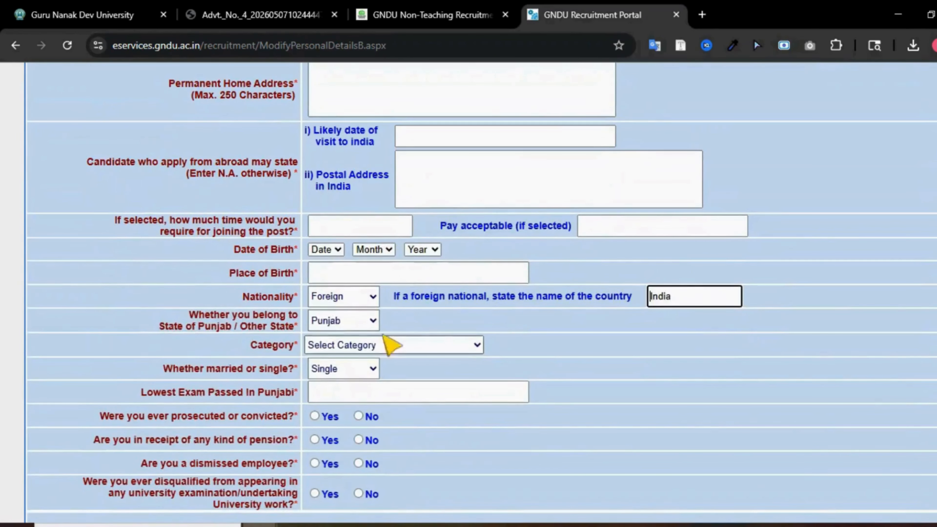
Step: Review the country name field for foreign nationals and set the nationality to Indian
drag(684, 298, 634, 310)
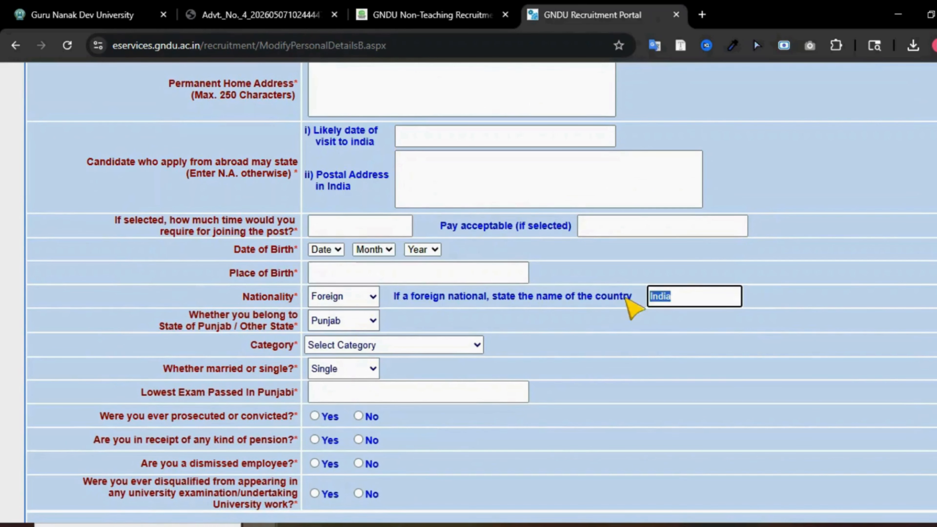
drag(459, 297, 682, 295)
click(693, 296)
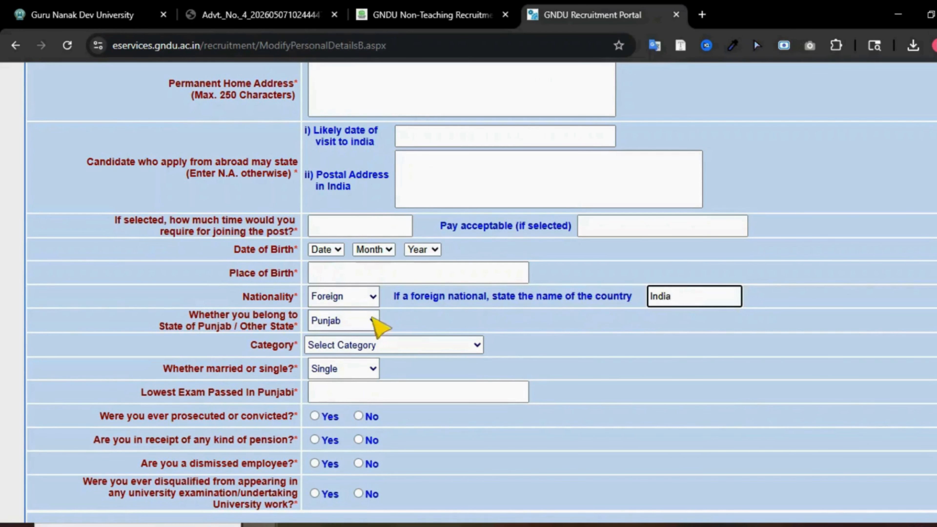
click(373, 297)
click(332, 316)
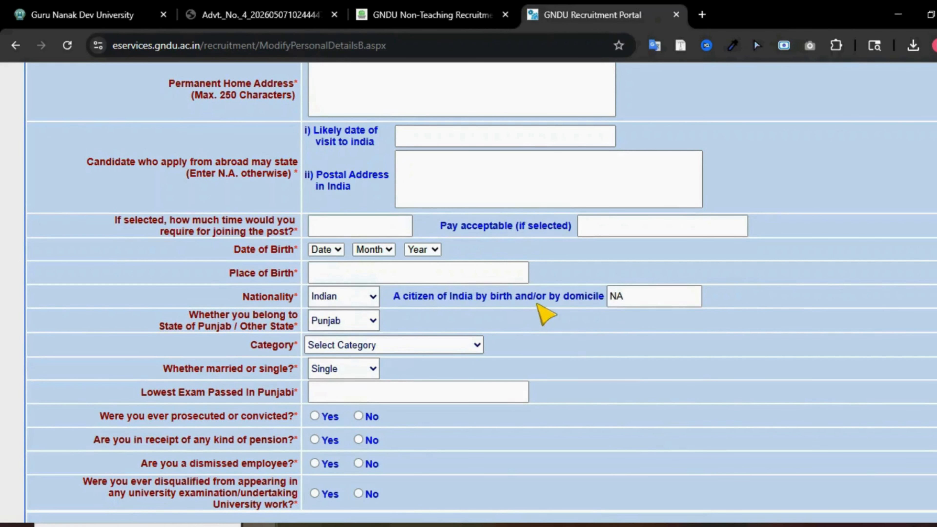
Step: Set the state of belonging to Other State and review the state name field
drag(195, 324, 276, 333)
click(344, 322)
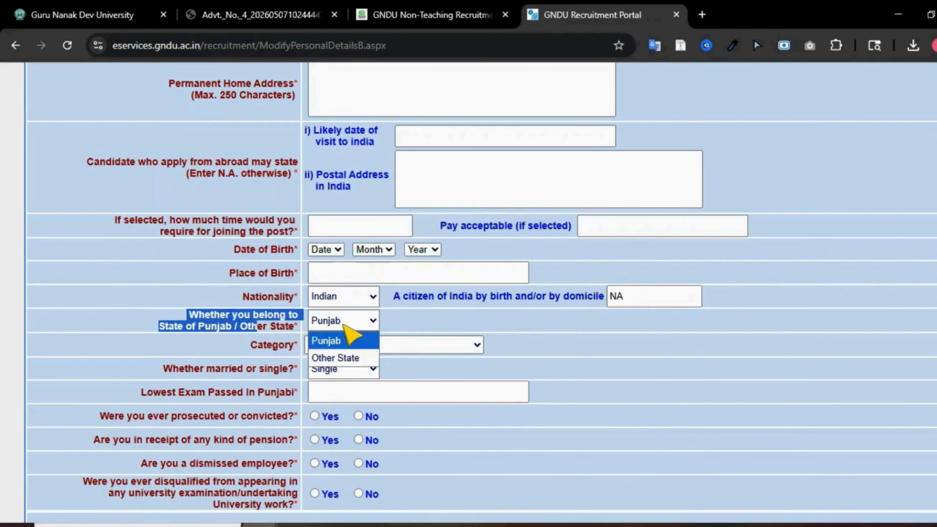
click(338, 357)
scroll(382, 350, down, 5)
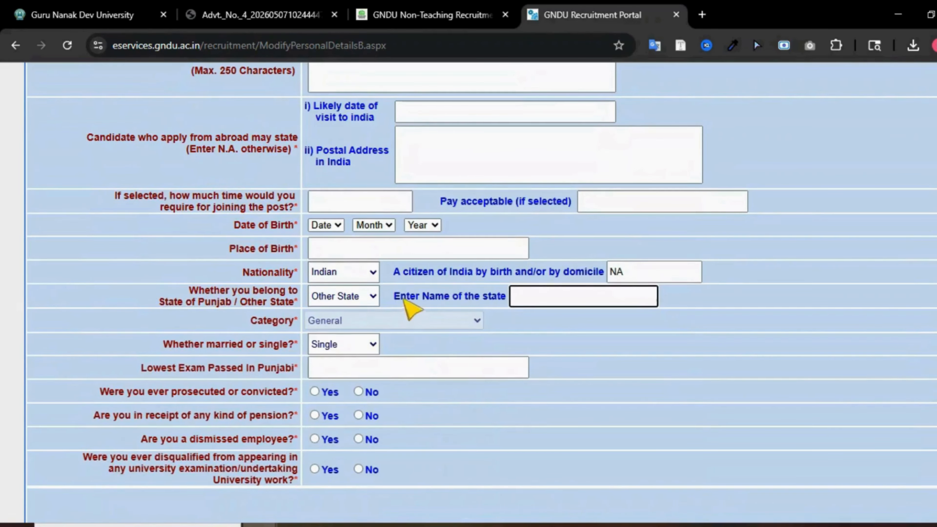
drag(392, 297, 556, 294)
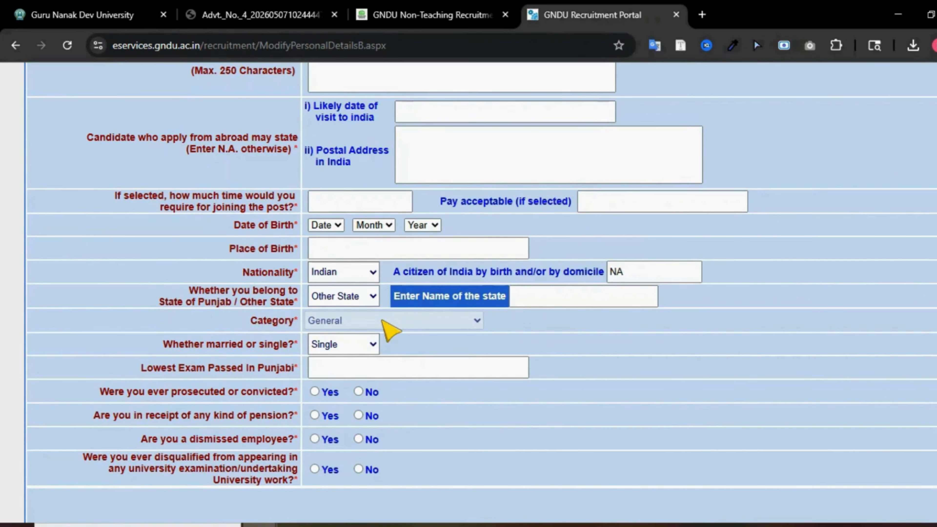
Step: Set the state of belonging to Punjab and review the available category options
click(370, 299)
click(373, 315)
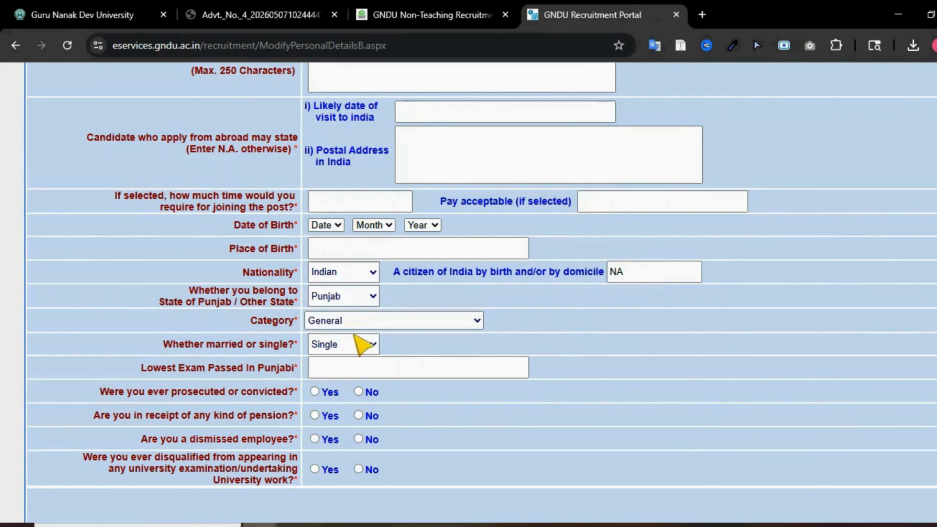
click(337, 322)
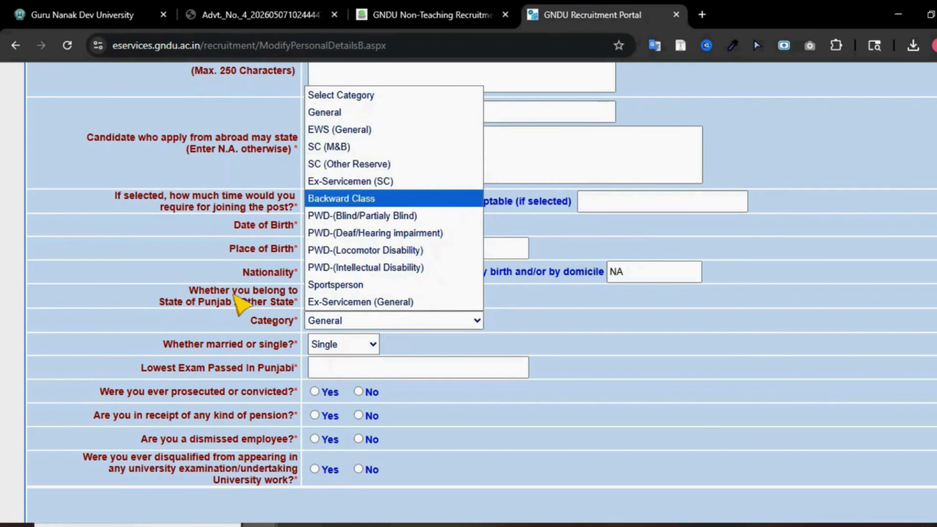
click(222, 329)
scroll(303, 332, down, 1)
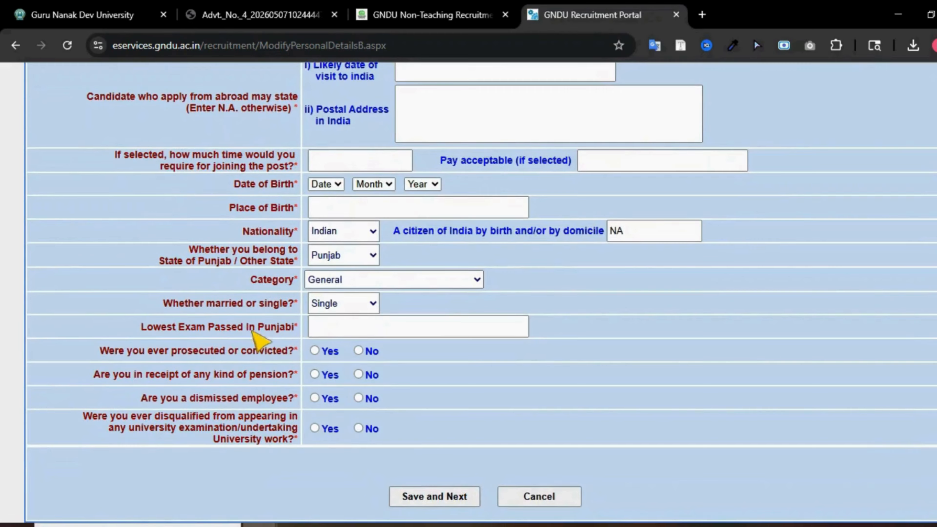
Step: Review the field for the lowest exam passed in Punjabi
drag(136, 327, 314, 331)
click(355, 332)
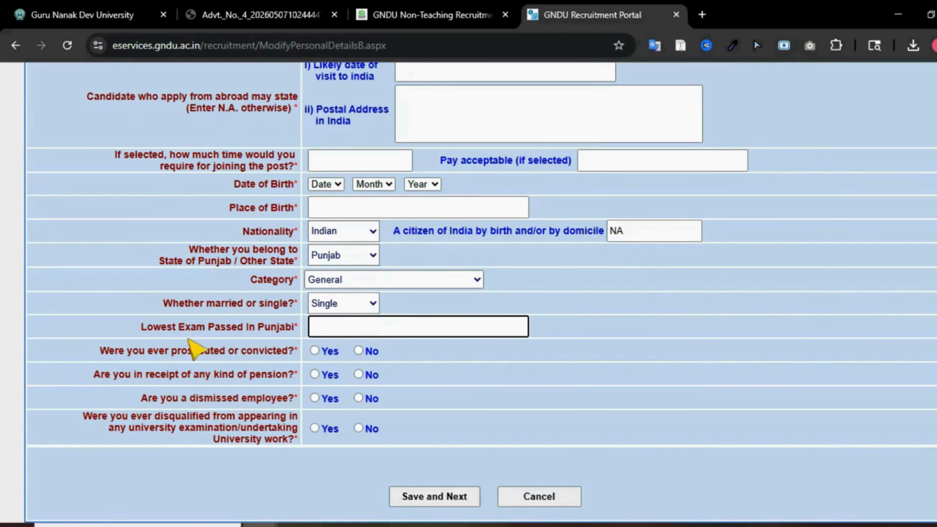
drag(147, 327, 290, 331)
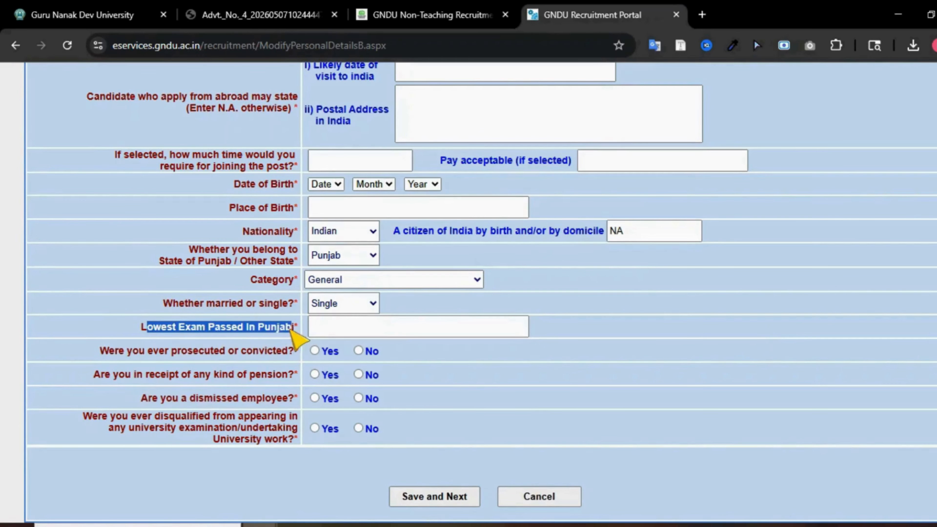
drag(136, 328, 284, 329)
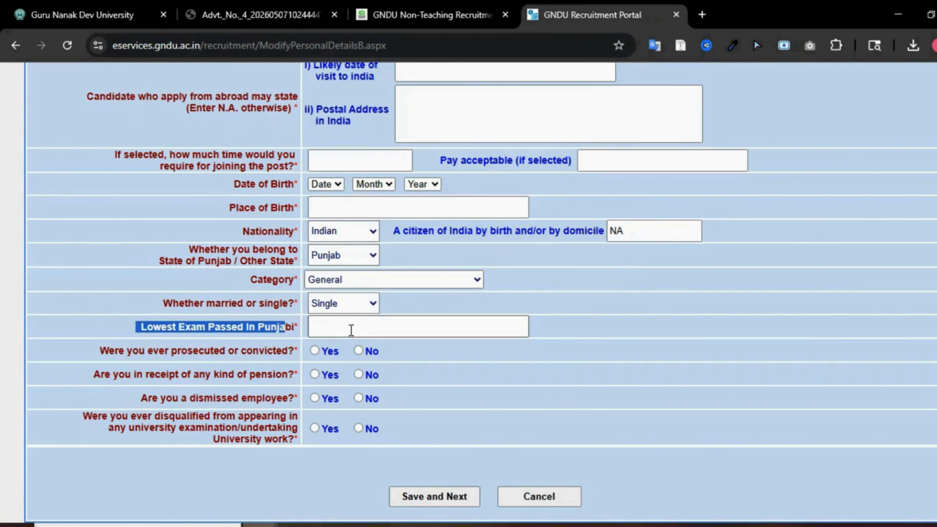
Step: Answer No to the question on ever being prosecuted or convicted
click(215, 354)
drag(98, 354, 294, 356)
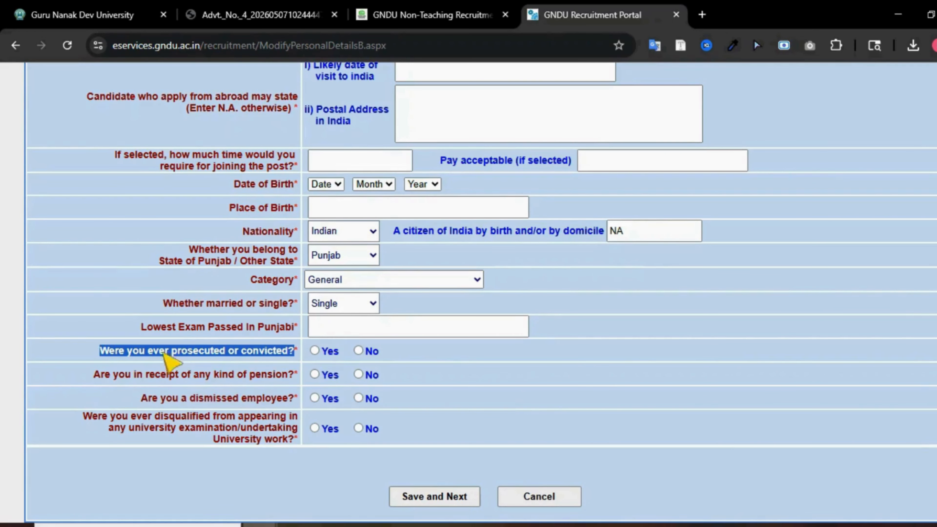
click(315, 351)
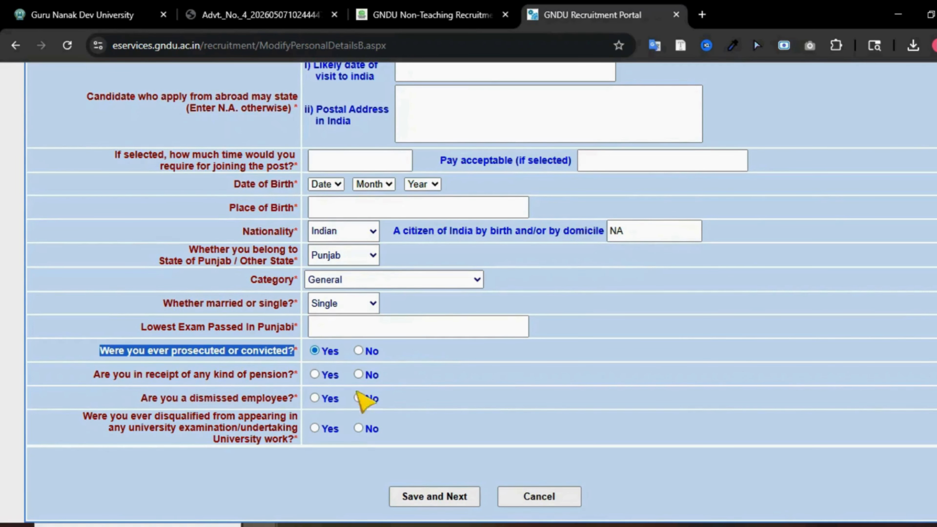
click(357, 351)
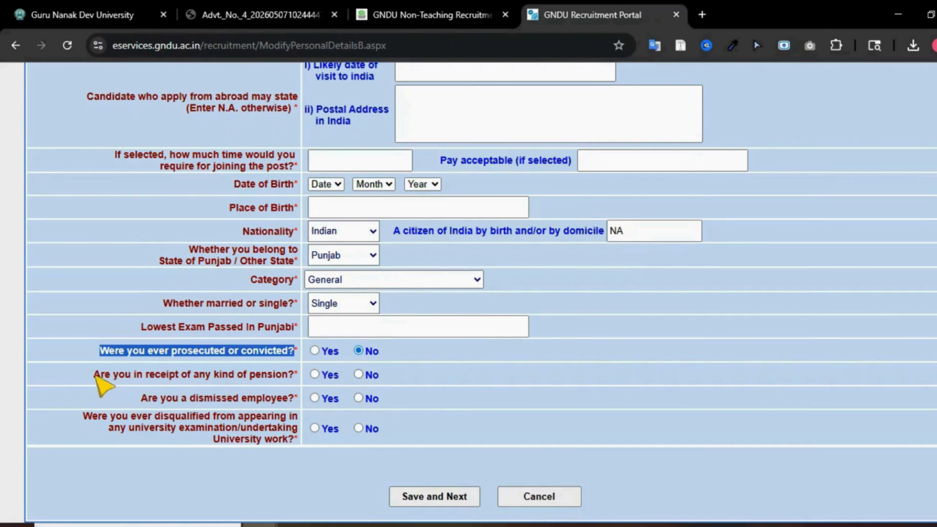
Step: Answer No to the question on receiving any kind of pension
drag(95, 375, 287, 374)
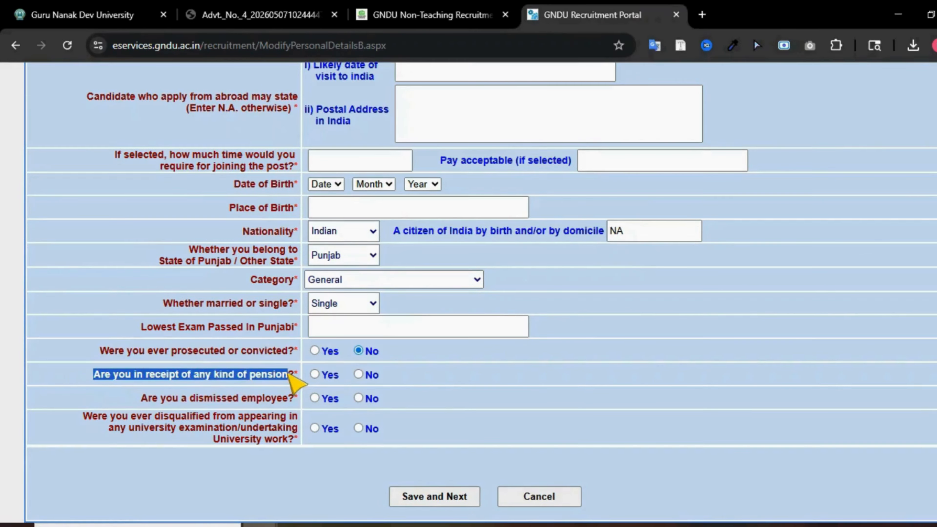
click(207, 392)
drag(149, 375, 283, 381)
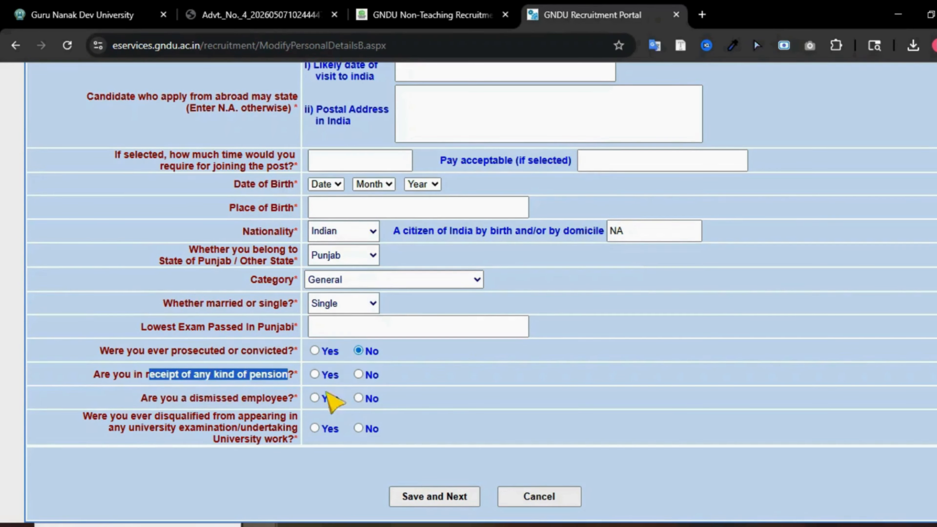
click(358, 375)
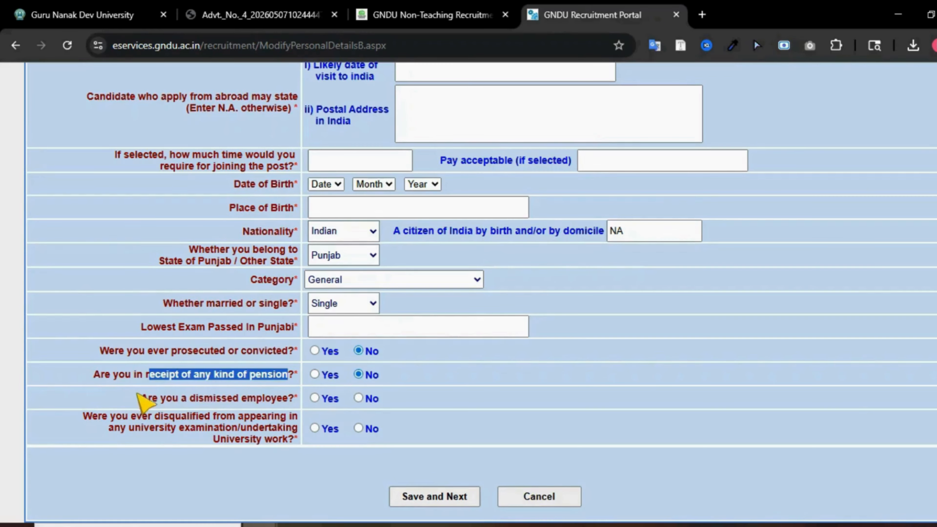
Step: Check the reason field shown for a dismissed employee, and answer No to the dismissed employee question
drag(141, 398, 300, 401)
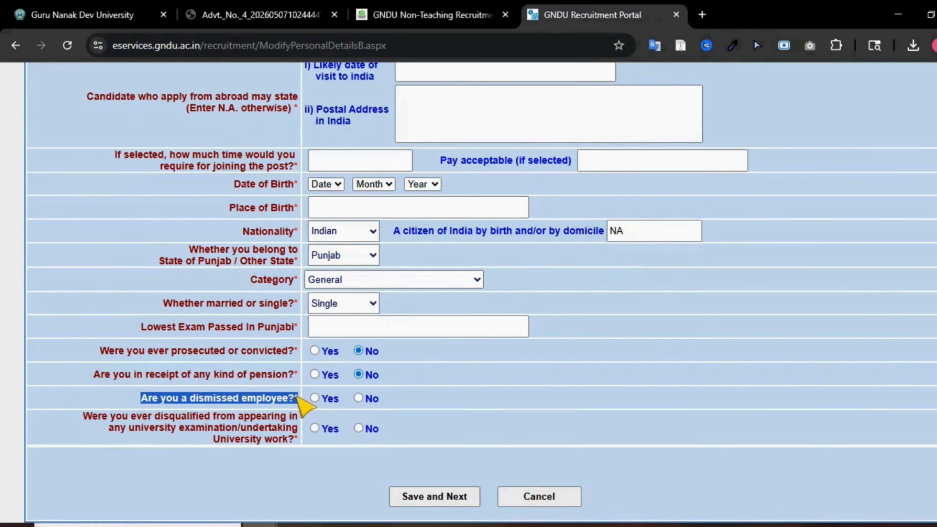
click(155, 417)
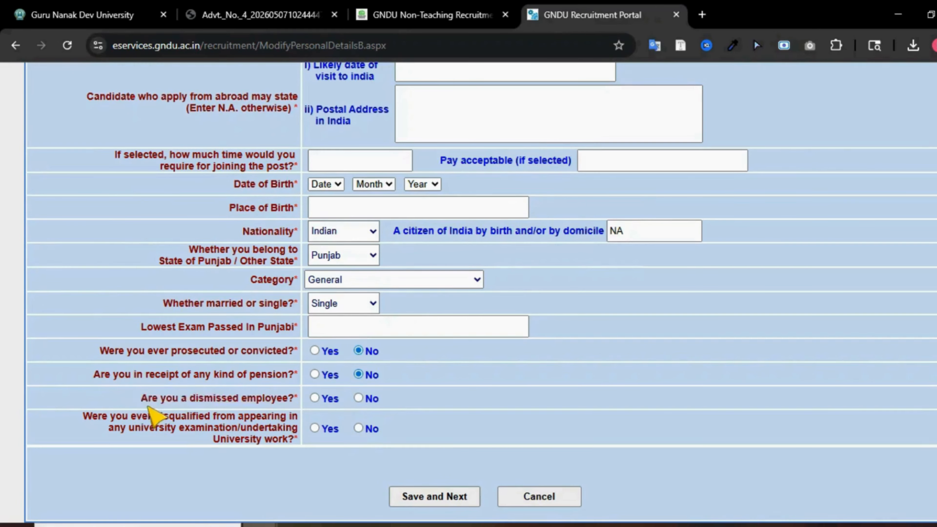
drag(141, 399, 286, 402)
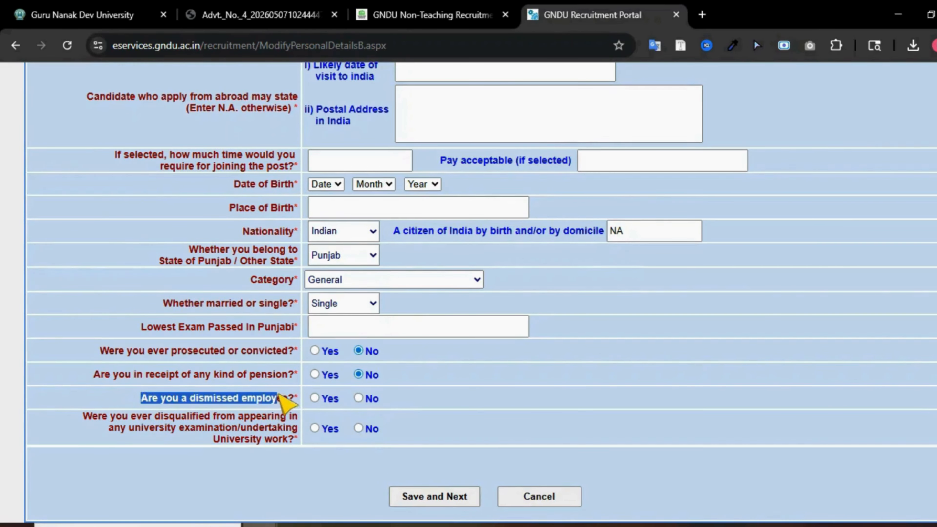
click(315, 398)
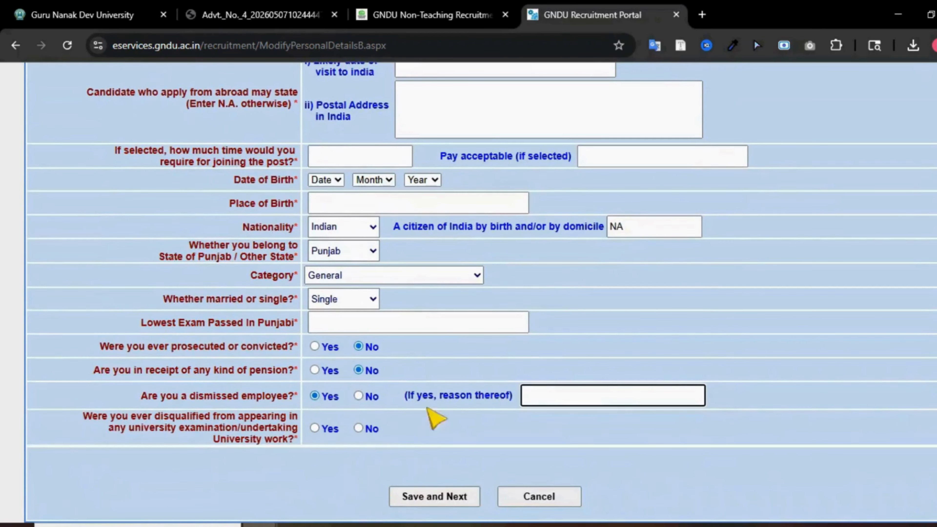
drag(416, 396, 454, 397)
click(650, 400)
click(358, 396)
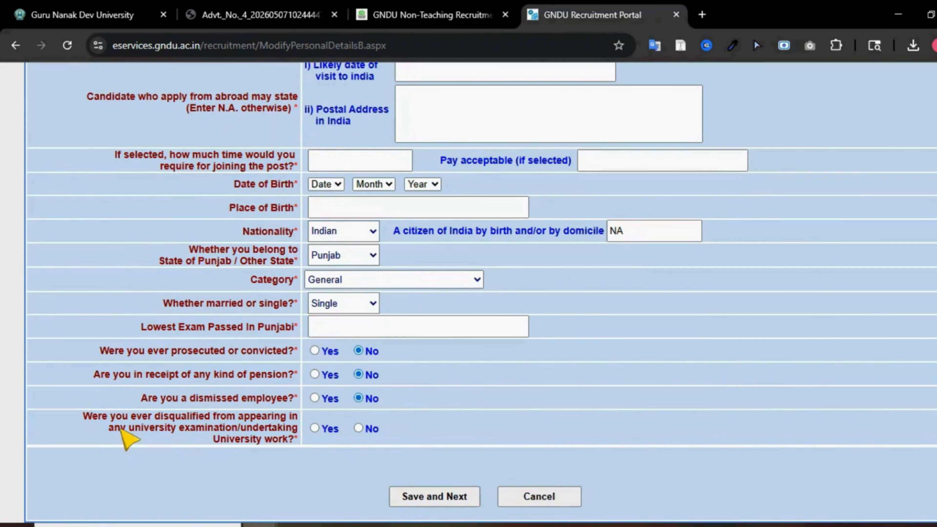
Step: Answer No to the question on disqualification from university examinations or work, and save the section to continue to Employment/Education
drag(84, 424, 290, 441)
click(156, 433)
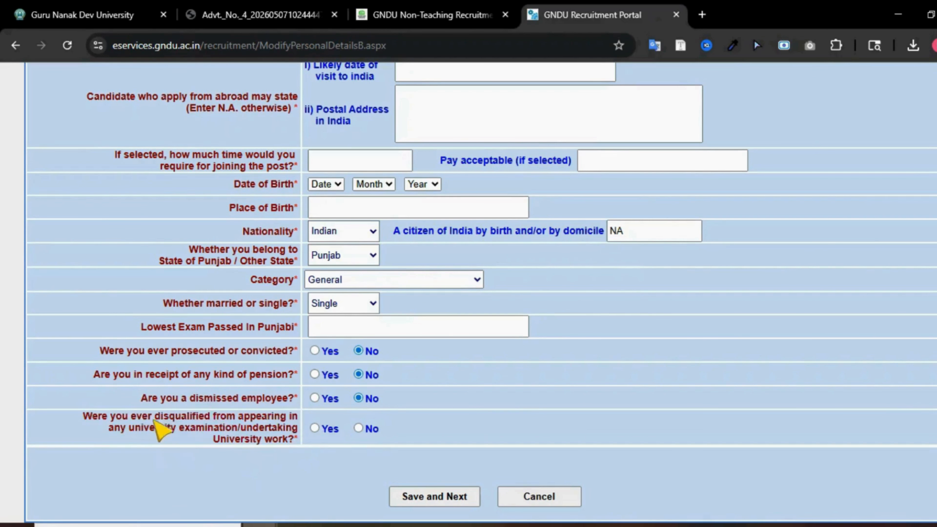
drag(154, 417, 314, 432)
click(314, 428)
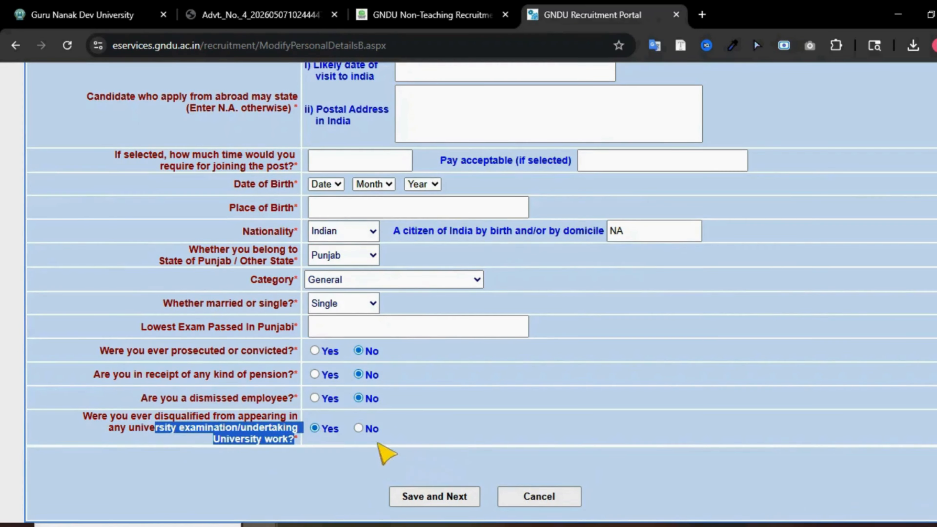
drag(82, 414, 327, 429)
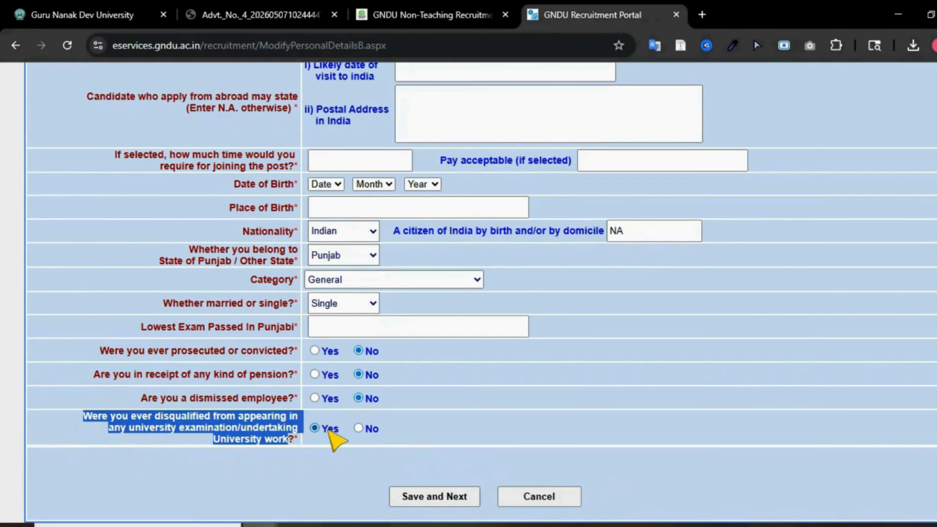
click(359, 428)
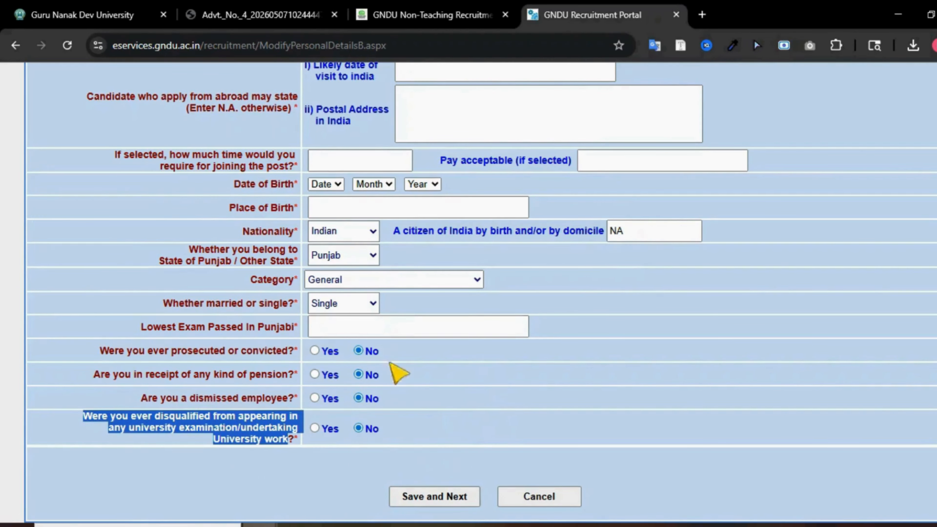
click(445, 500)
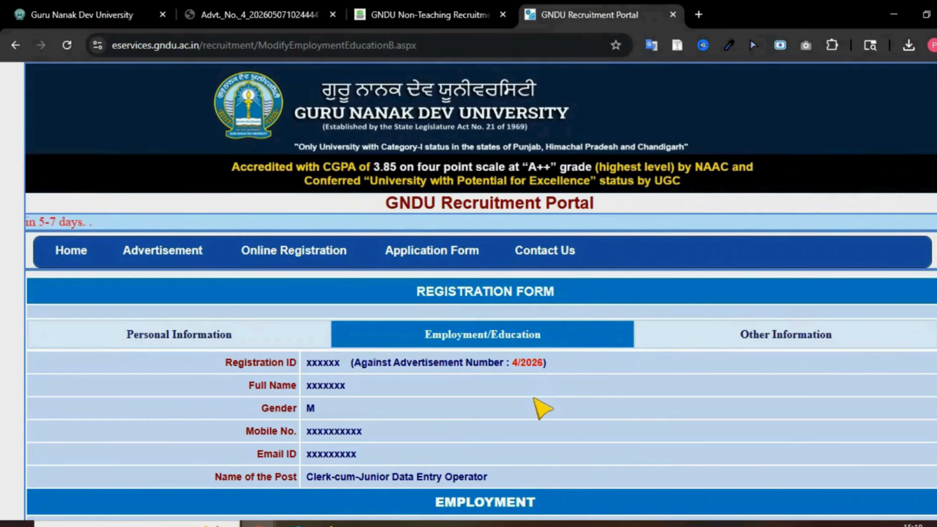
Step: Review the form's section headings and the applicant details, including the name of the post, on the Employment/Education page
drag(404, 324, 565, 348)
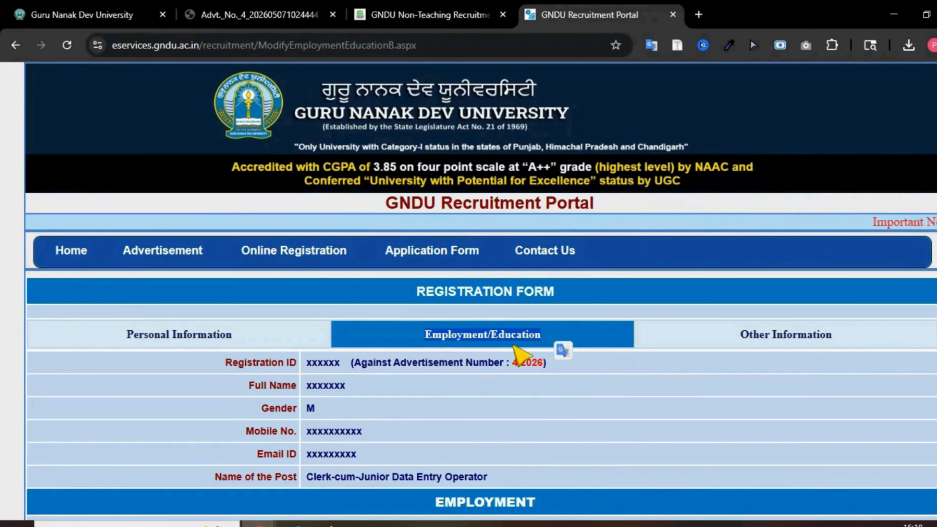
drag(129, 345, 261, 350)
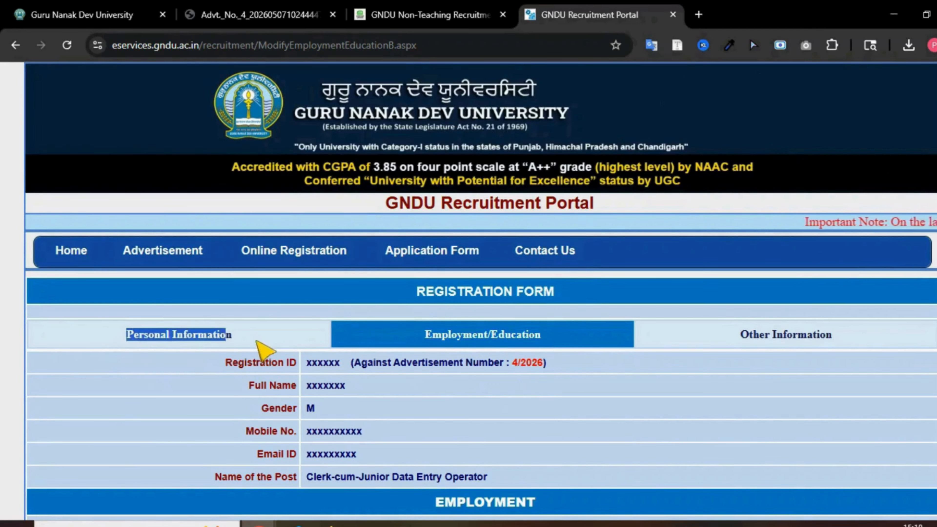
scroll(253, 349, down, 2)
click(255, 272)
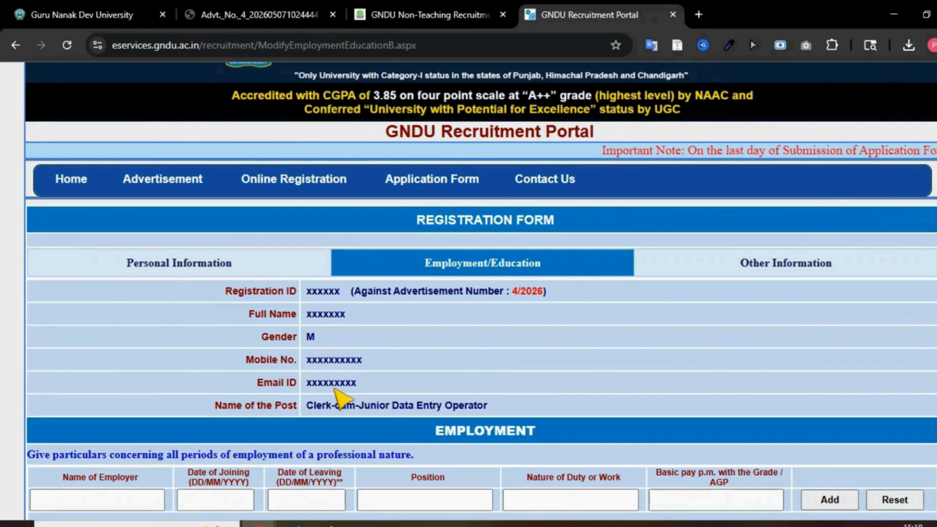
scroll(264, 410, down, 2)
drag(214, 335, 511, 341)
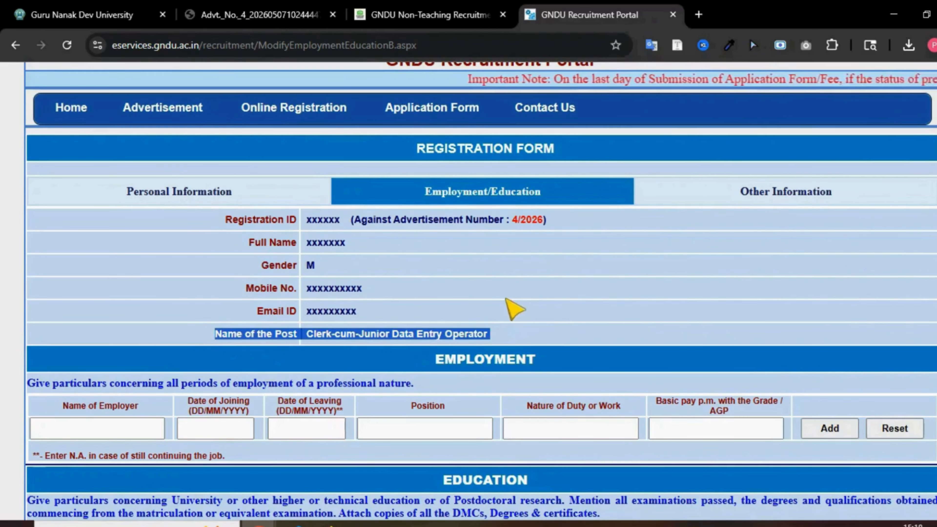
Step: Read the instruction for giving particulars of all professional employment periods in the Employment section
scroll(495, 277, down, 4)
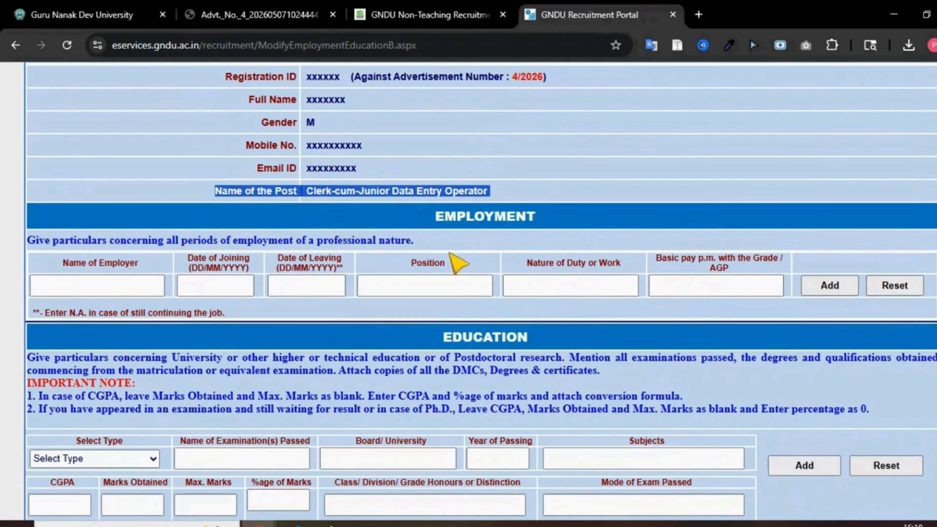
drag(408, 224, 544, 224)
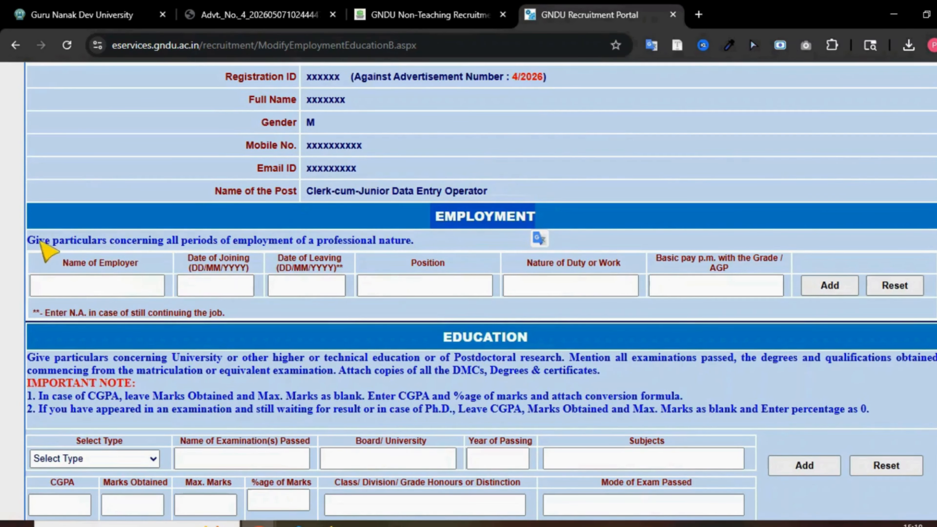
drag(29, 242, 430, 243)
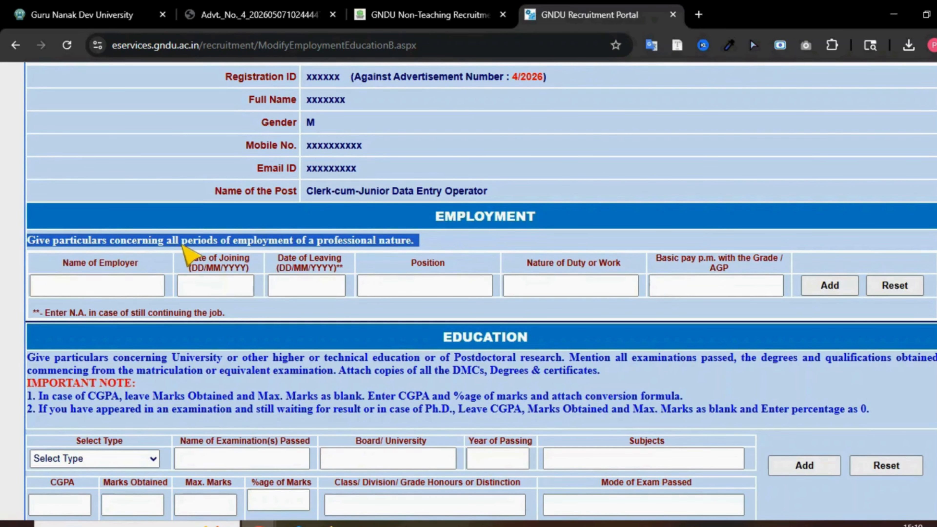
Step: Review the Employment entry fields from employer name to basic pay, and try adding an empty entry to check which fields are mandatory
drag(62, 263, 138, 263)
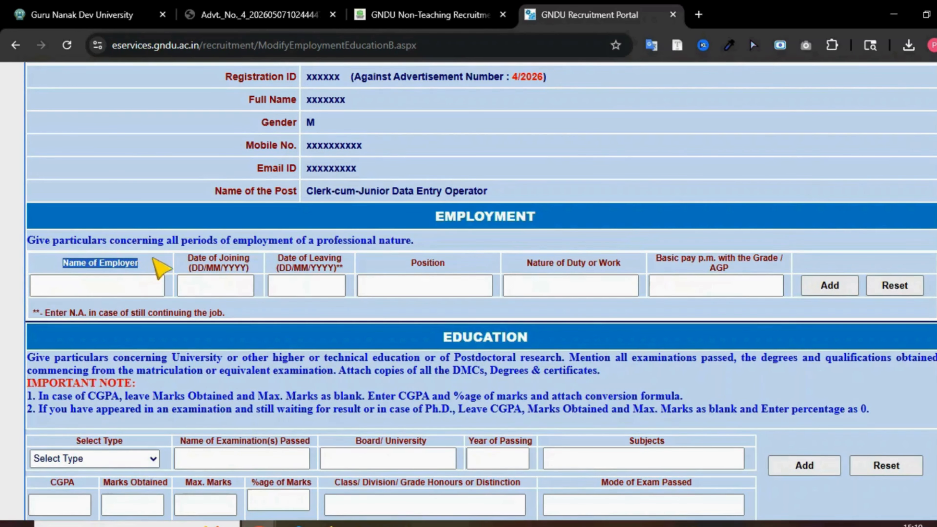
click(120, 290)
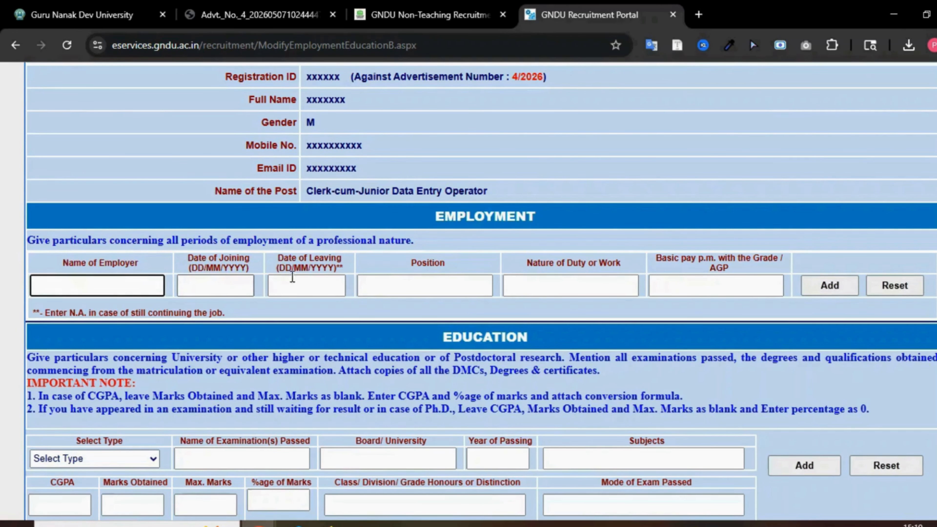
drag(278, 259, 331, 260)
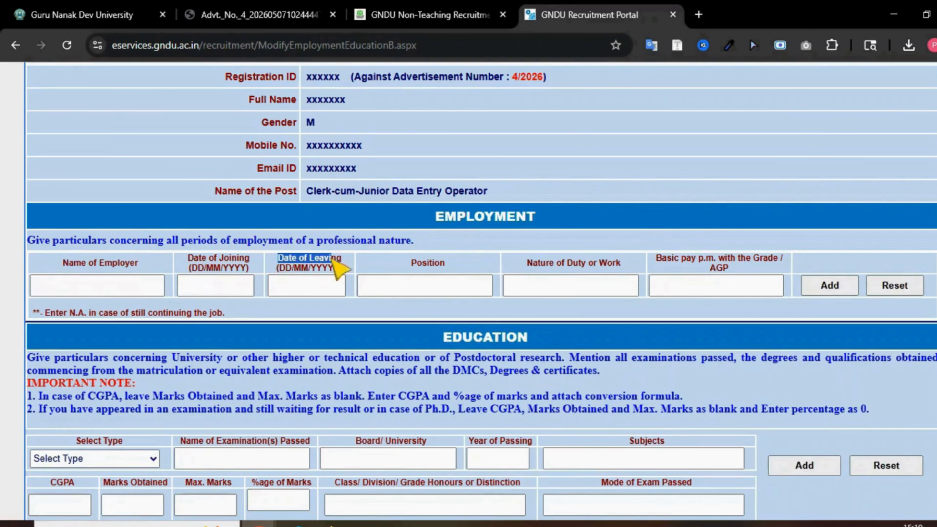
click(409, 290)
drag(527, 263, 736, 289)
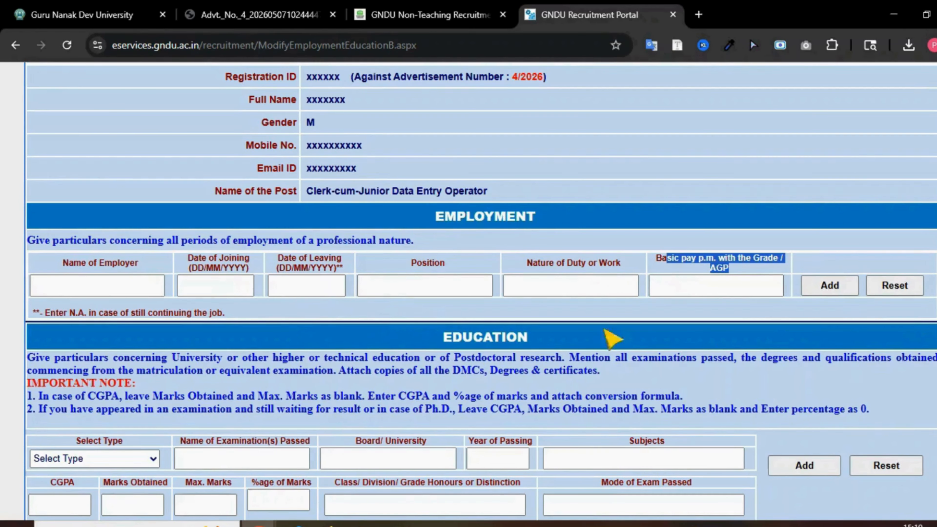
click(832, 293)
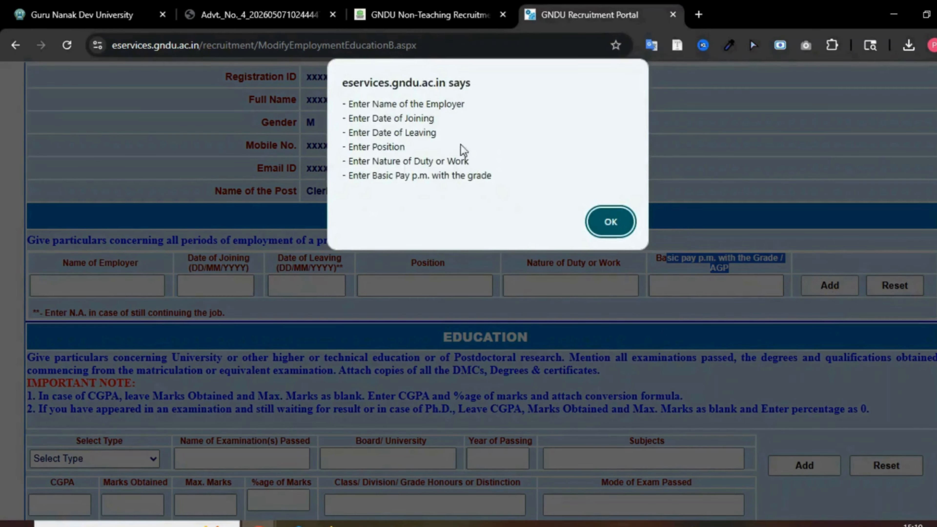
click(614, 222)
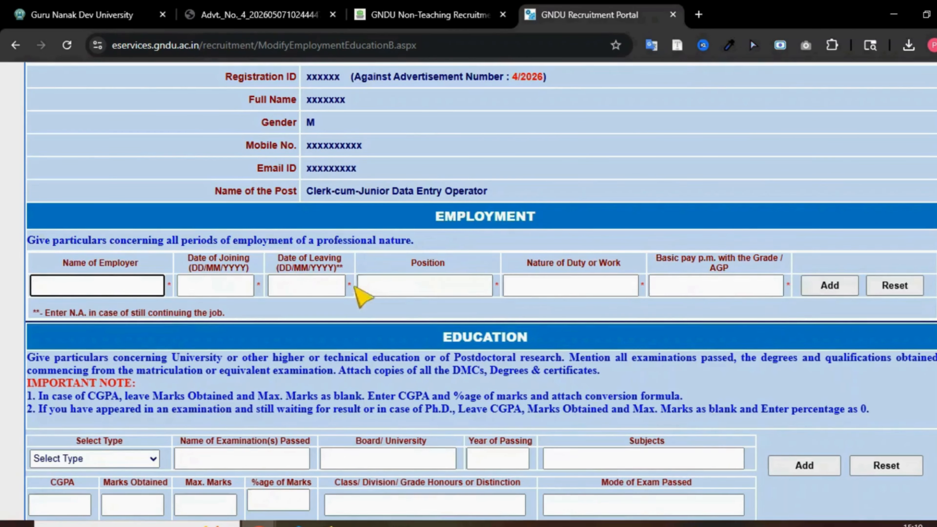
Step: Read the Education section's instruction on listing examinations passed and attaching copies of DMCs, degrees and certificates
scroll(365, 292, down, 2)
drag(442, 265, 541, 270)
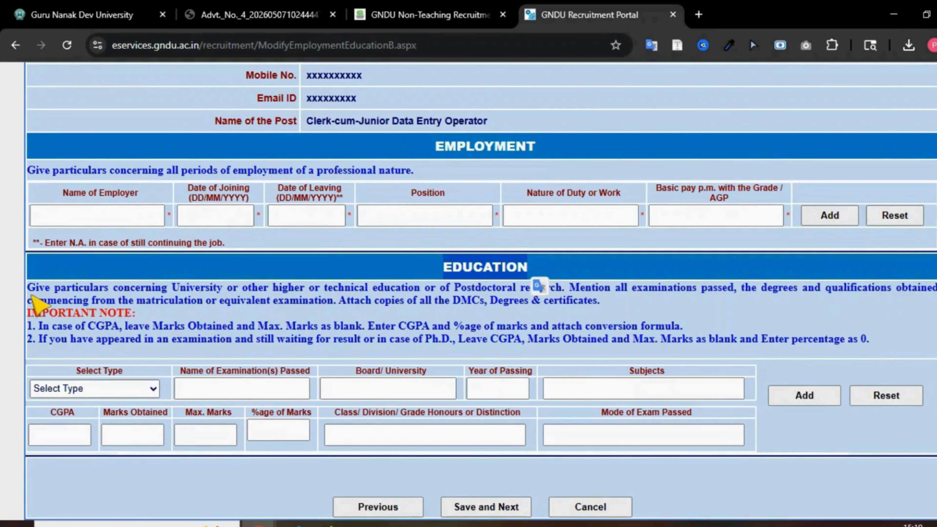
drag(28, 286, 900, 299)
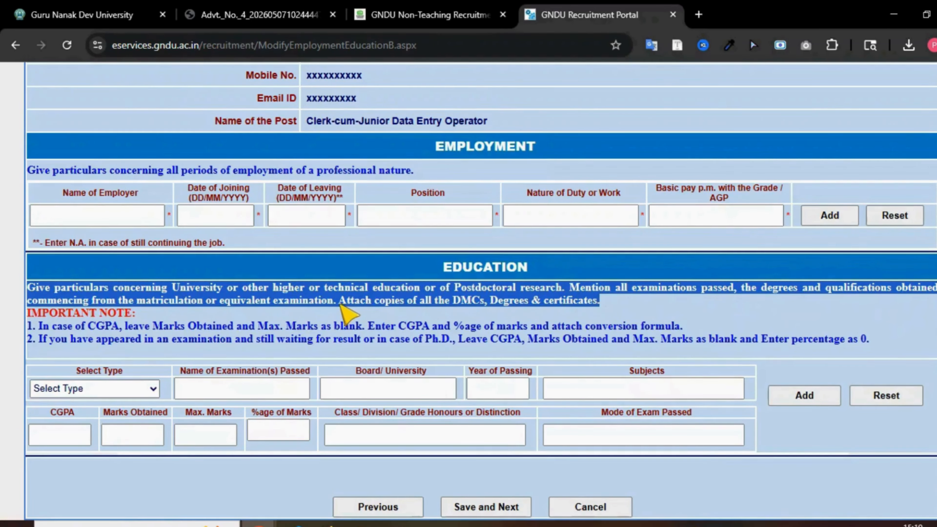
drag(339, 303, 603, 304)
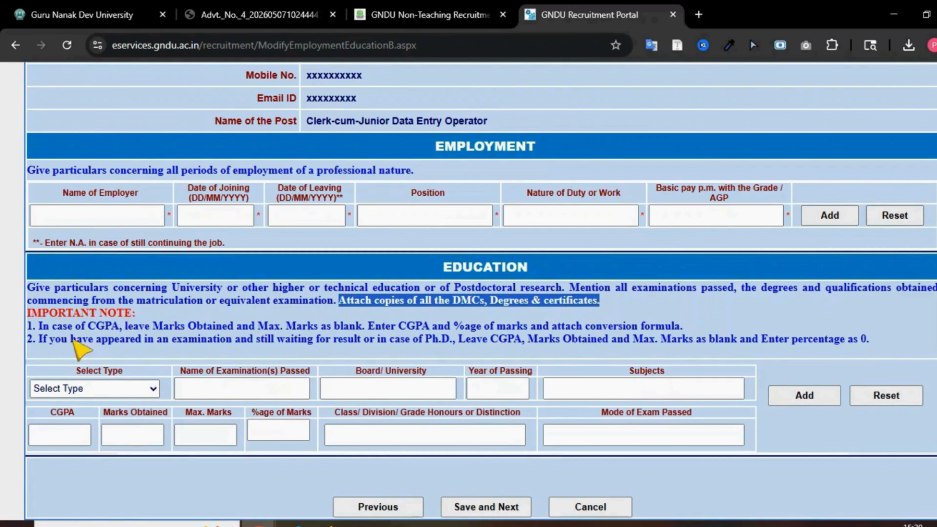
Step: Read the first important note, on entering CGPA, percentage of marks and the conversion formula
drag(39, 329, 124, 330)
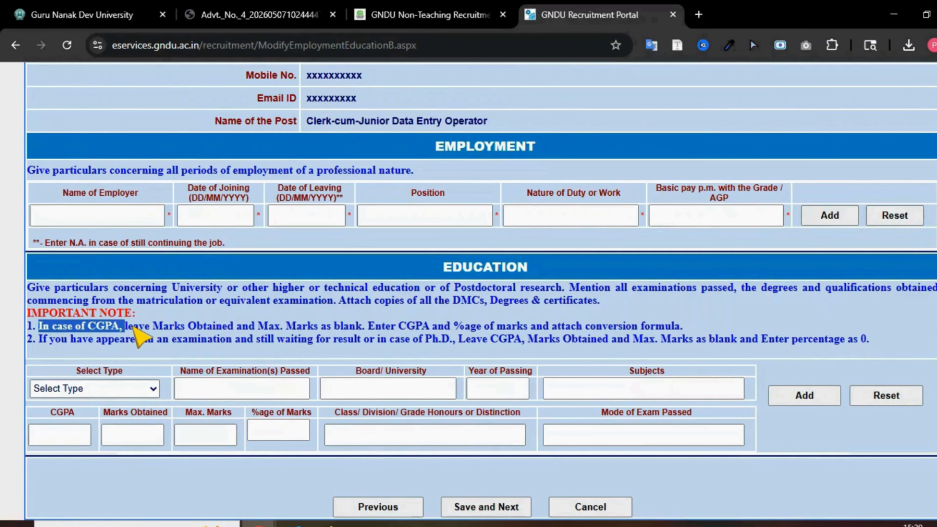
click(133, 327)
drag(130, 327, 382, 329)
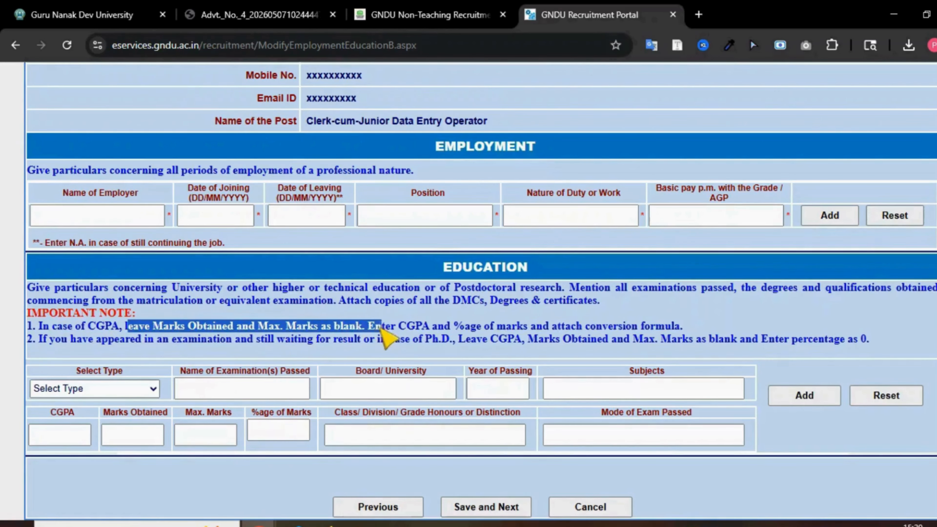
click(240, 330)
drag(165, 328, 696, 325)
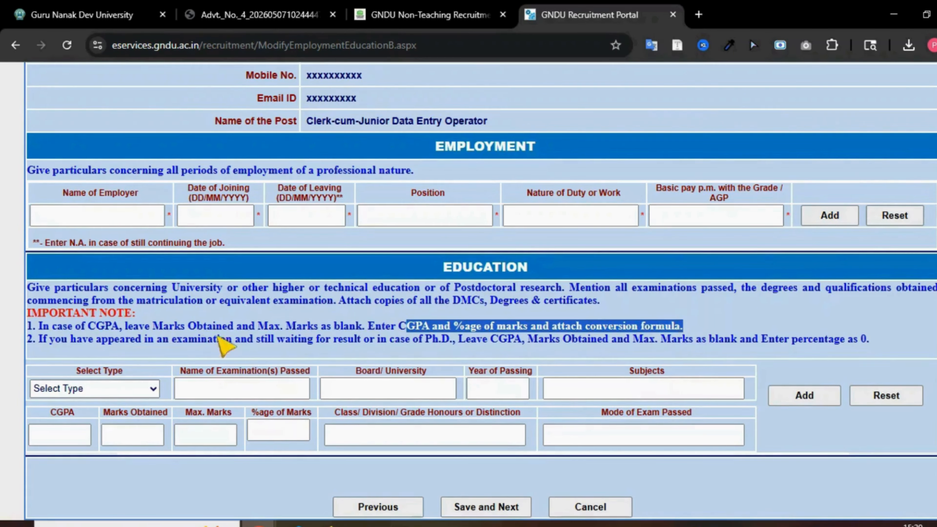
Step: Read the second important note, on awaited examination results and Ph.D. entries
drag(77, 335, 175, 343)
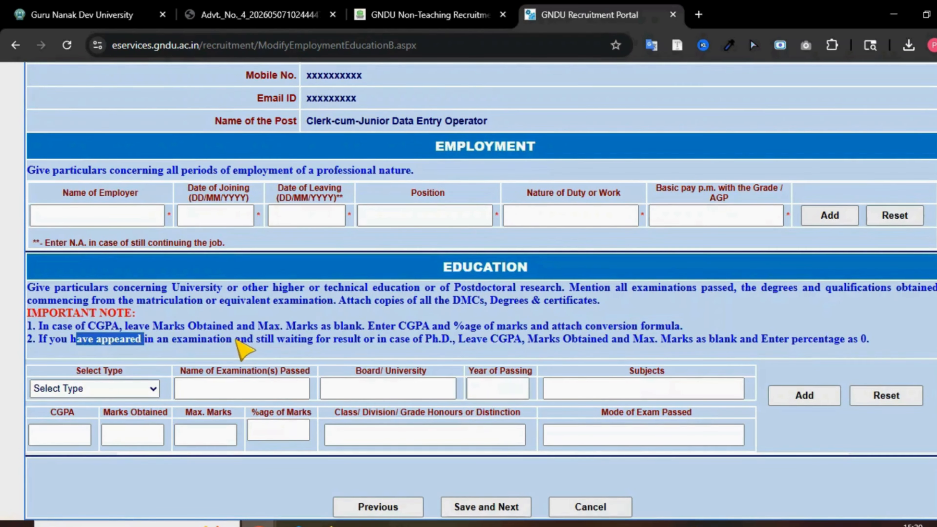
drag(236, 340, 415, 339)
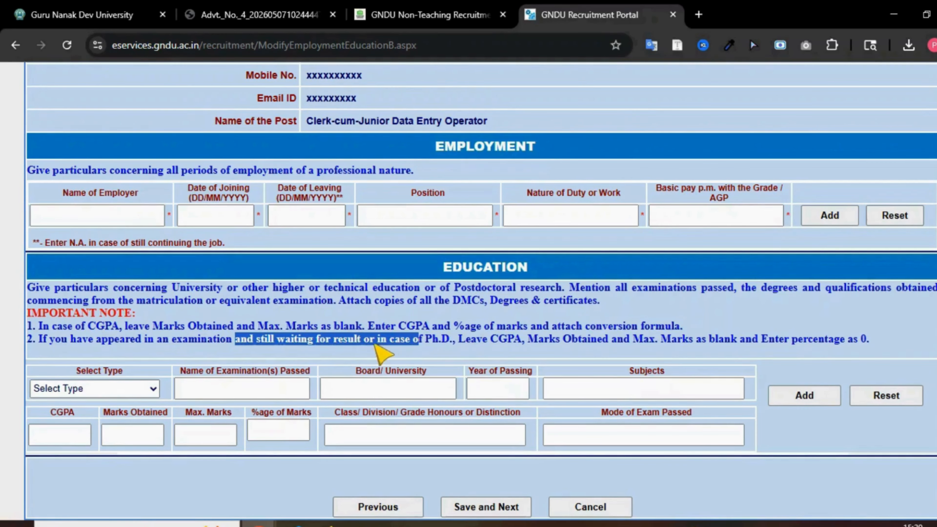
click(383, 341)
drag(419, 344, 550, 345)
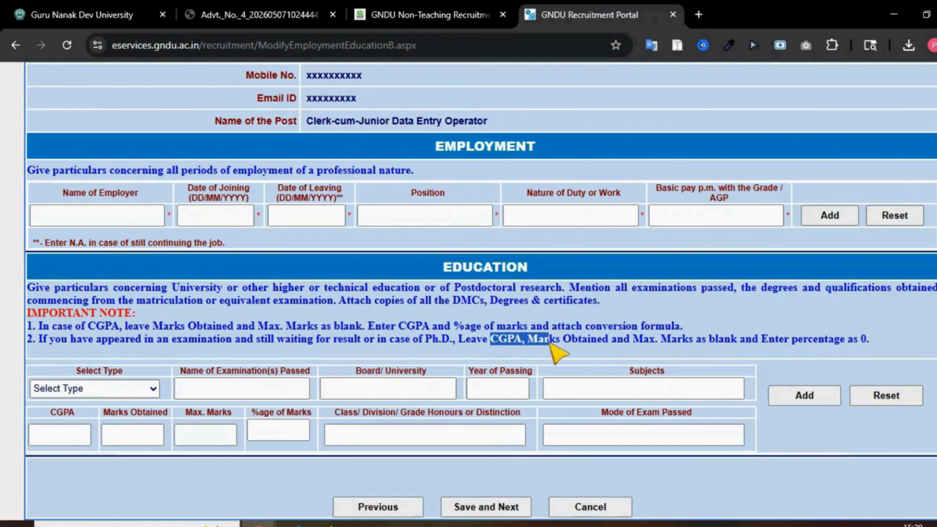
drag(633, 341, 859, 344)
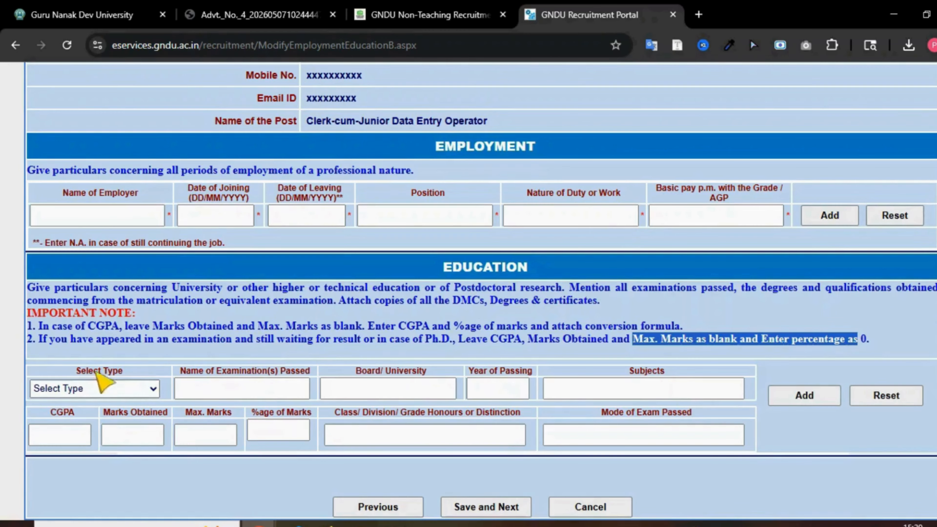
Step: Set the education type to Matriculation and check the name of the examination passed
click(104, 386)
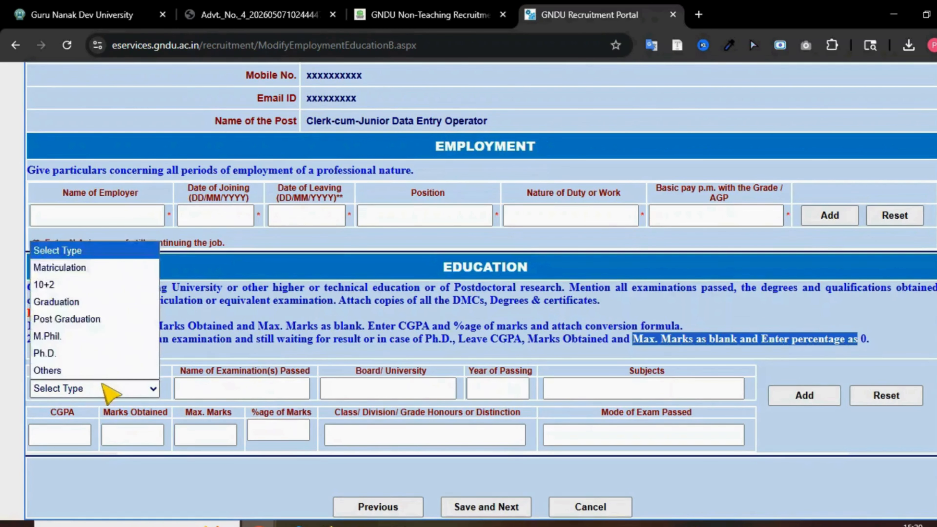
click(91, 267)
drag(181, 370, 320, 372)
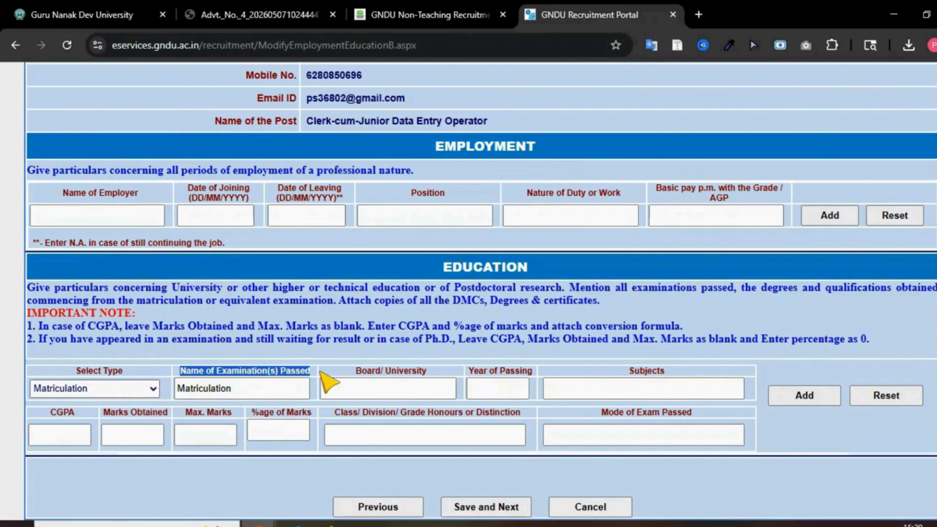
double_click(216, 392)
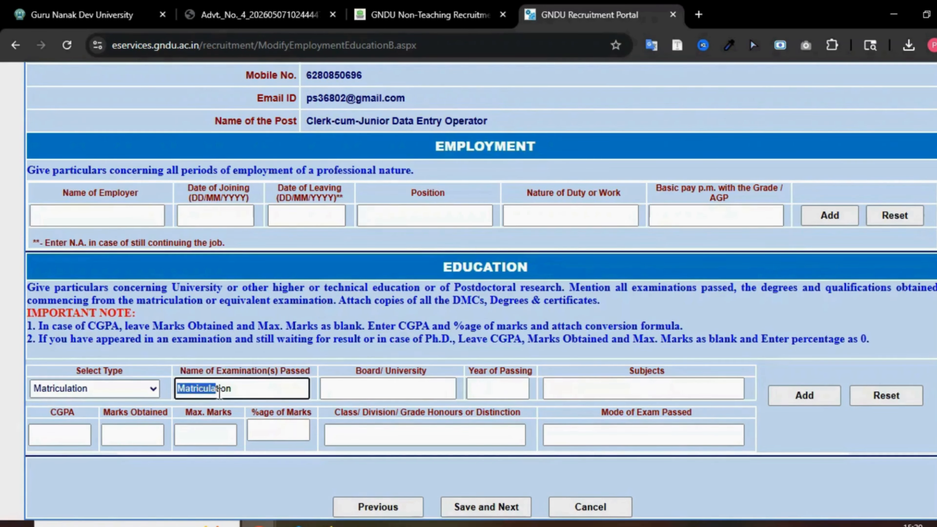
Step: Review the remaining Matriculation fields from Board/University to Mode of Exam Passed, and save the section to continue to Other Information
click(414, 388)
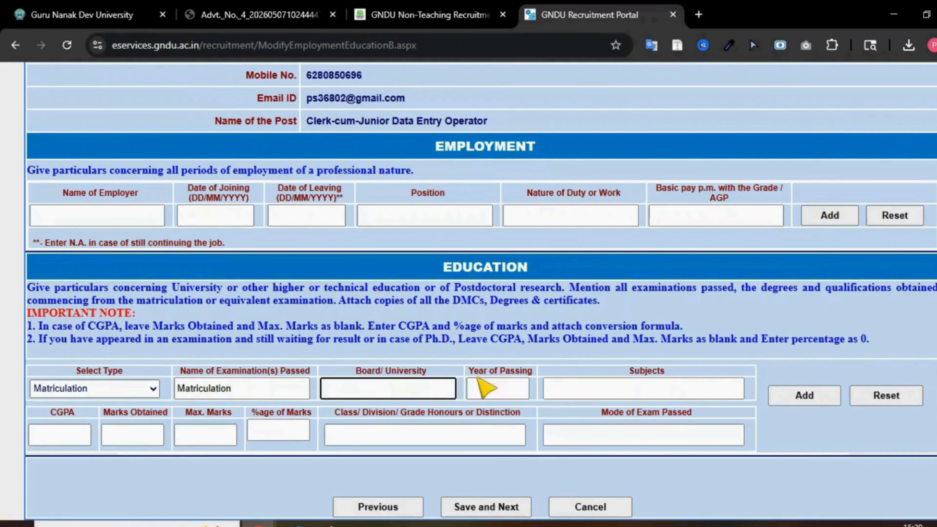
click(526, 388)
click(612, 388)
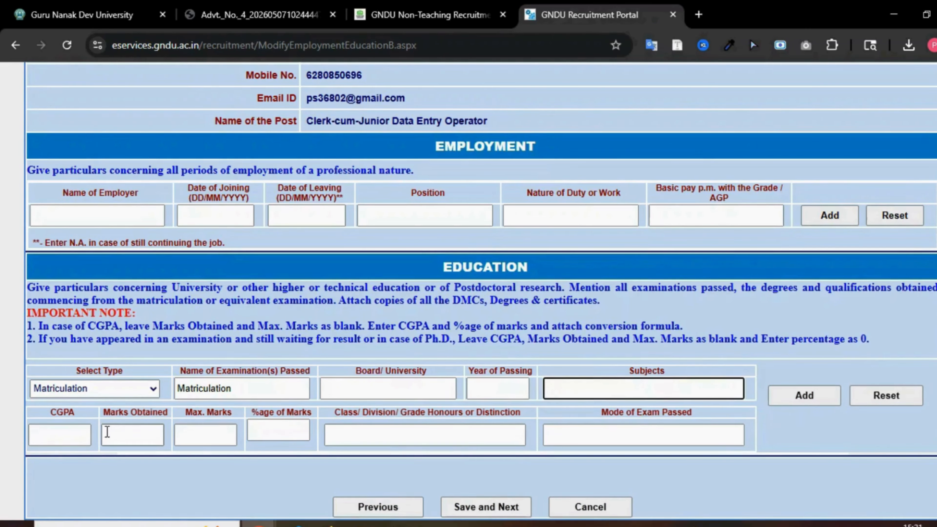
click(187, 433)
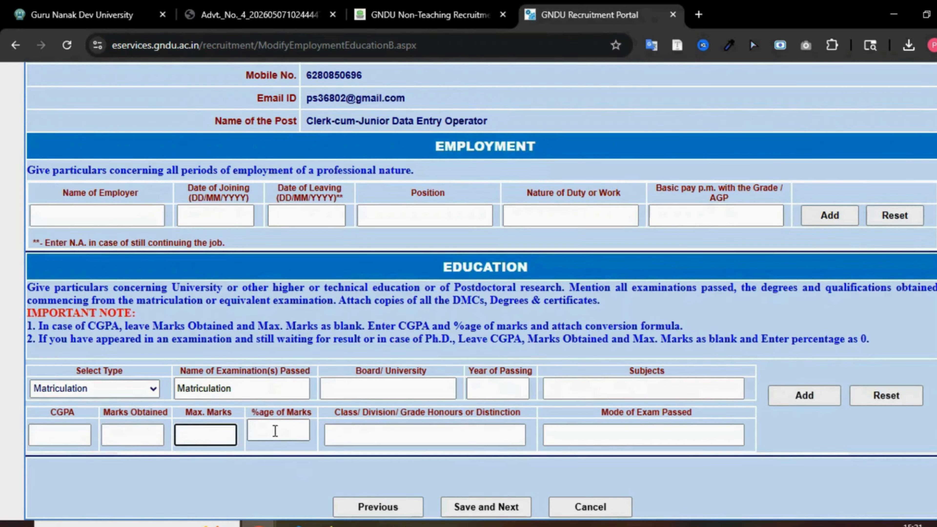
click(279, 431)
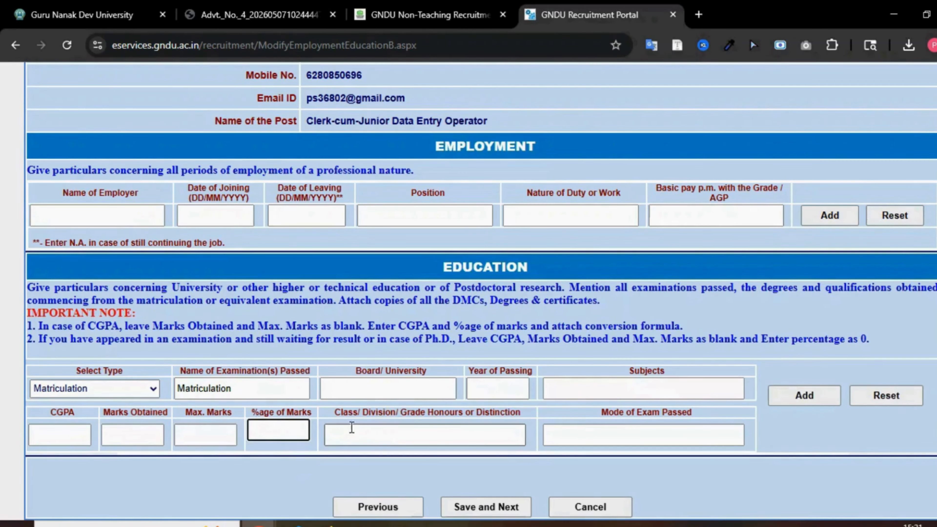
drag(336, 410, 473, 427)
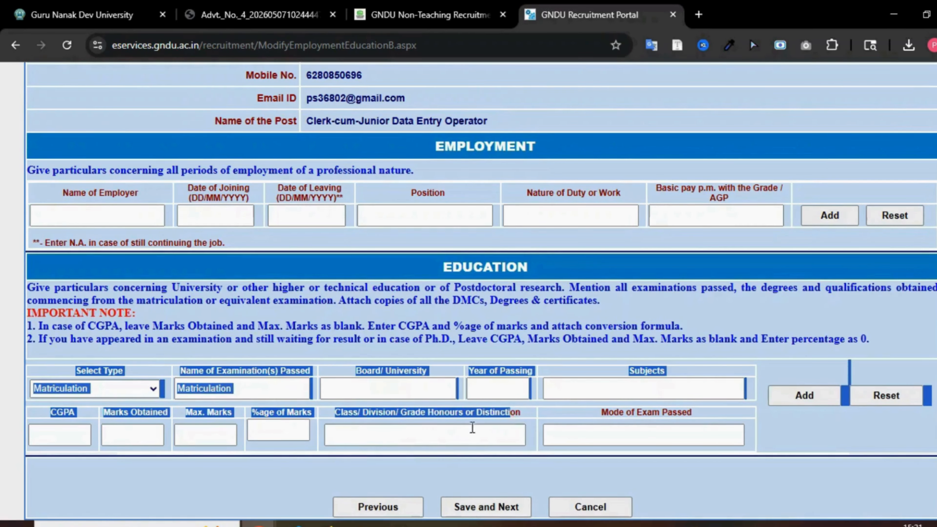
click(472, 428)
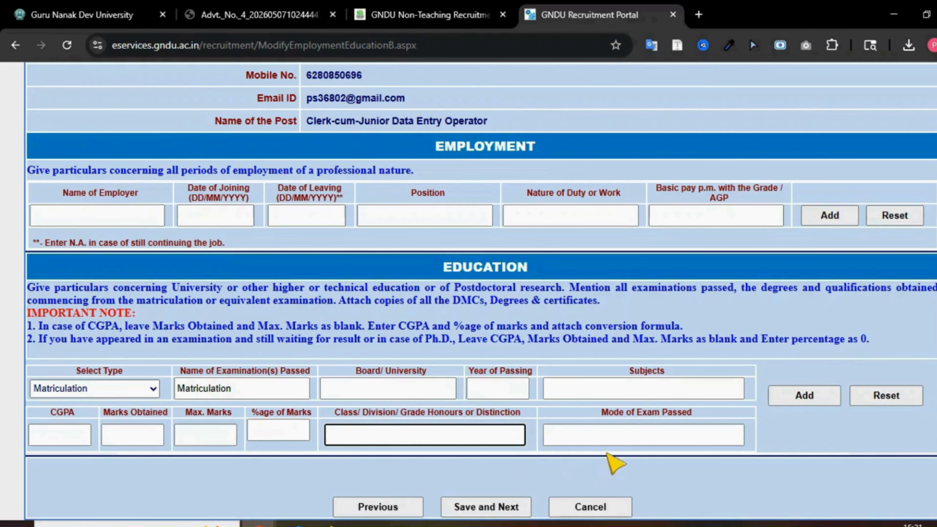
drag(620, 418, 718, 429)
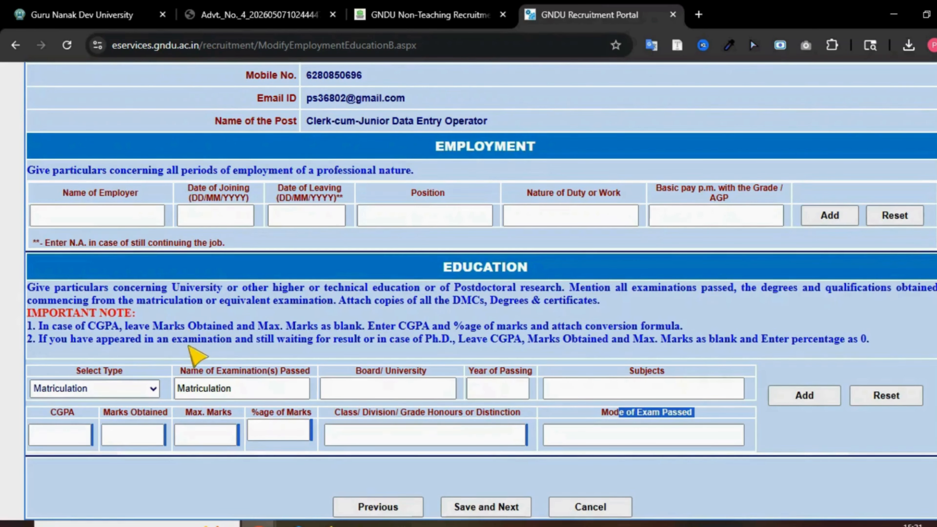
click(841, 459)
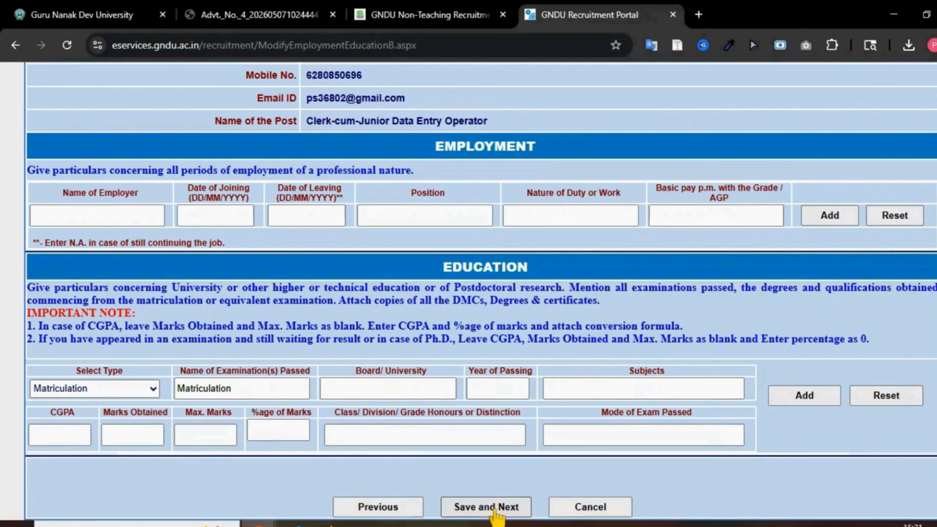
click(448, 506)
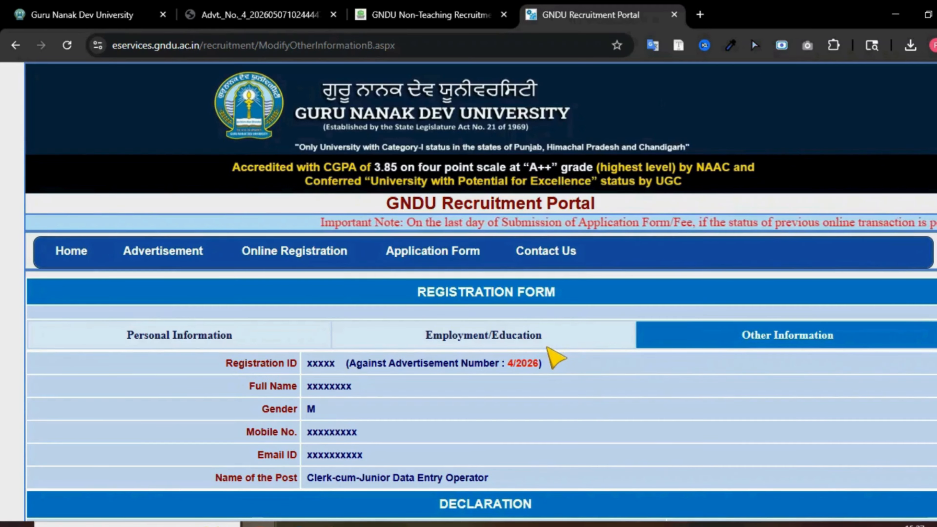
Step: Review the applicant details, from registration ID to name of the post, on the Other Information page
scroll(561, 350, down, 2)
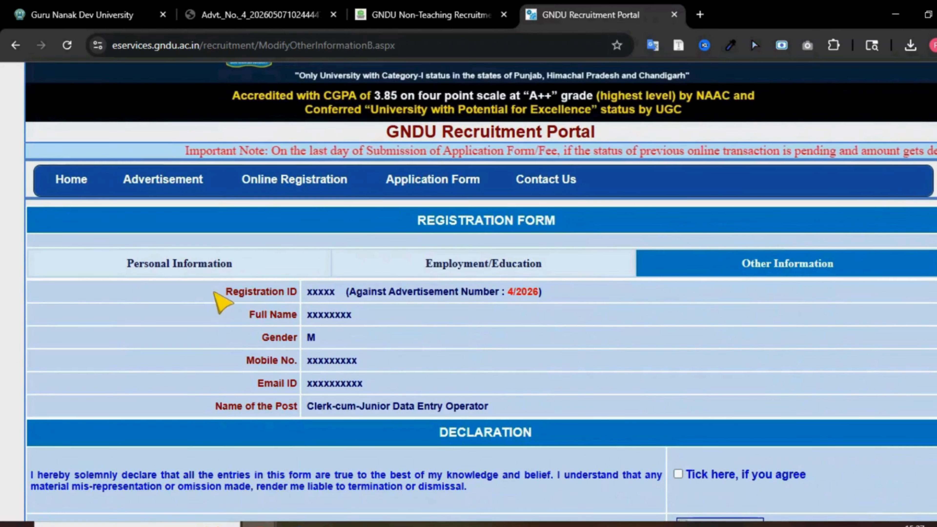
drag(223, 292, 290, 293)
drag(249, 315, 294, 343)
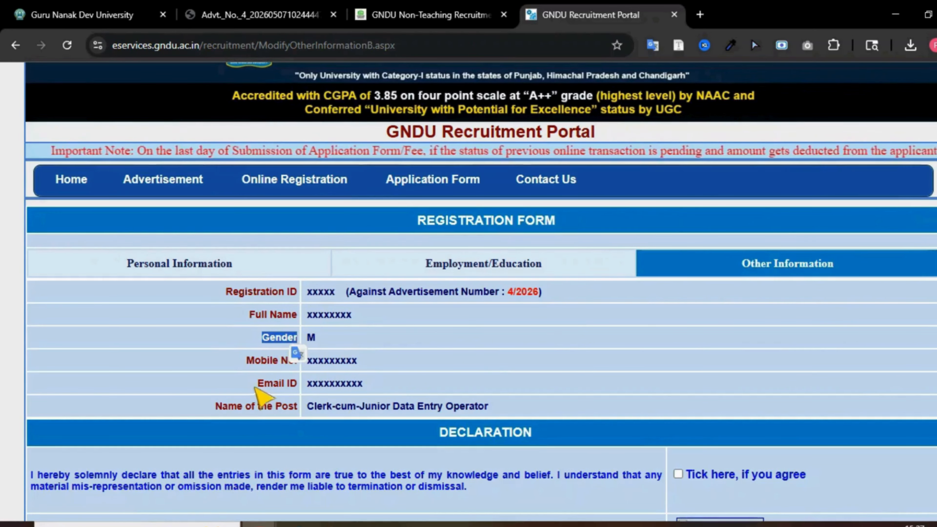
drag(258, 384, 290, 385)
drag(214, 406, 492, 413)
scroll(497, 374, down, 4)
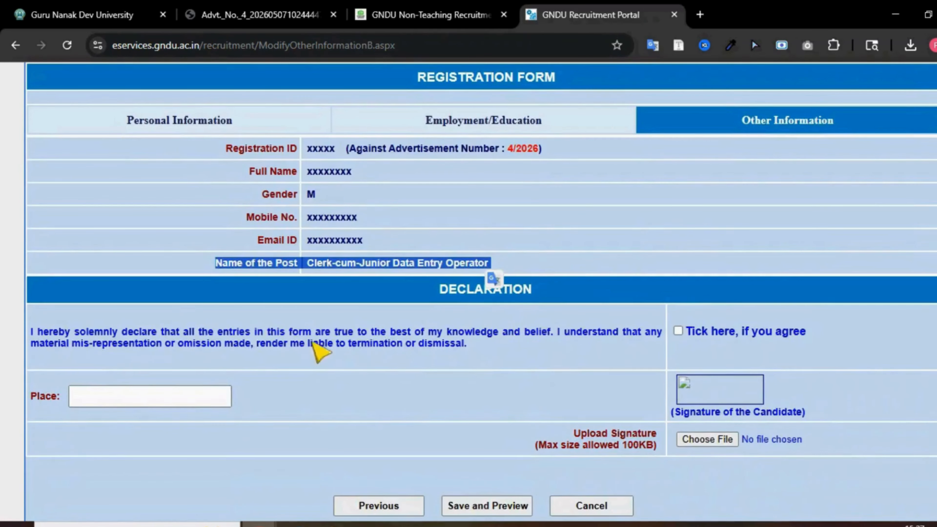
click(334, 380)
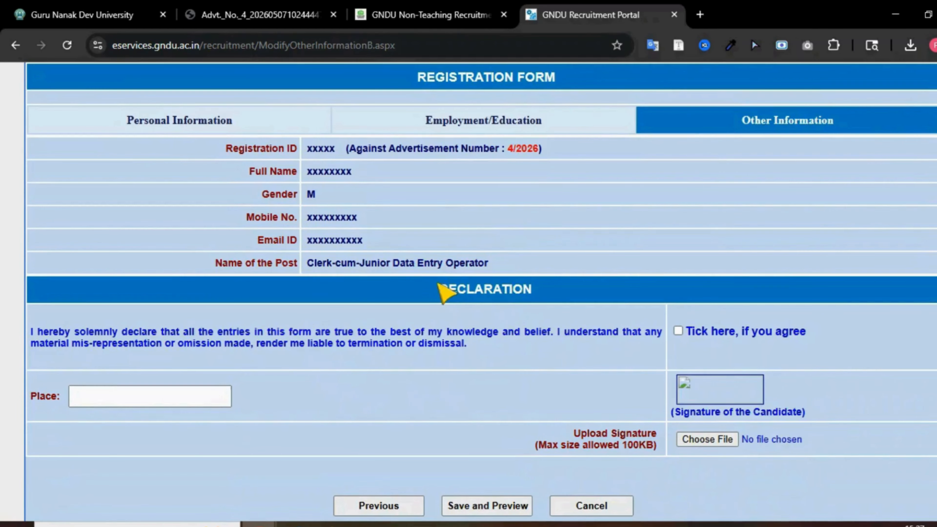
Step: Agree to the declaration that all form entries are true, and activate the Place field for entry
drag(440, 290, 532, 293)
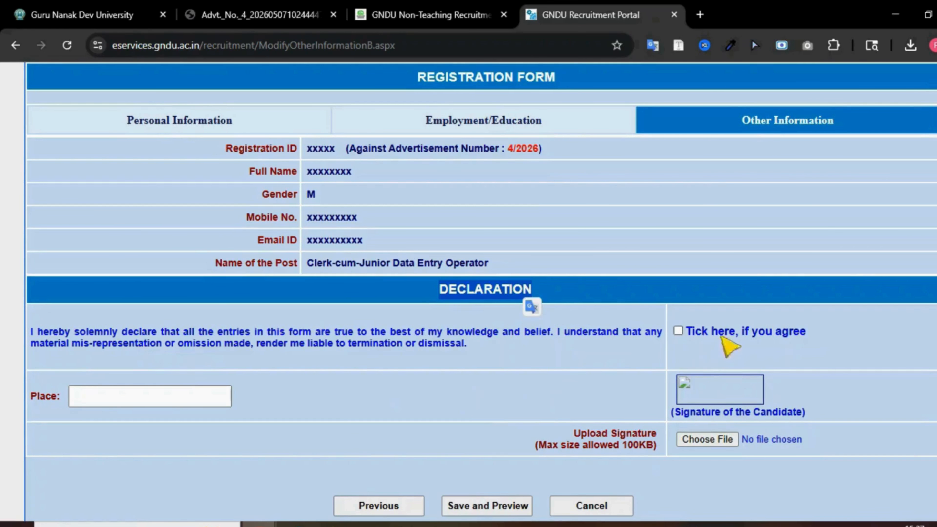
click(678, 331)
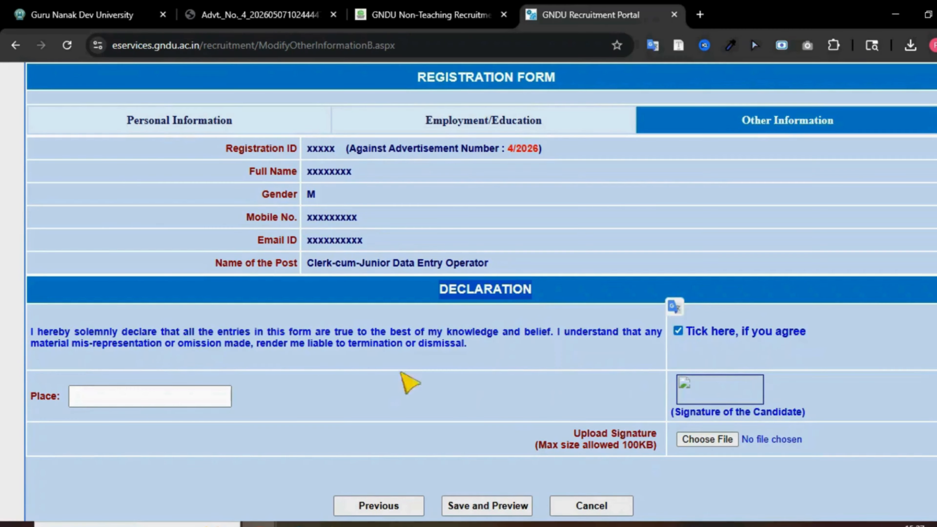
click(126, 400)
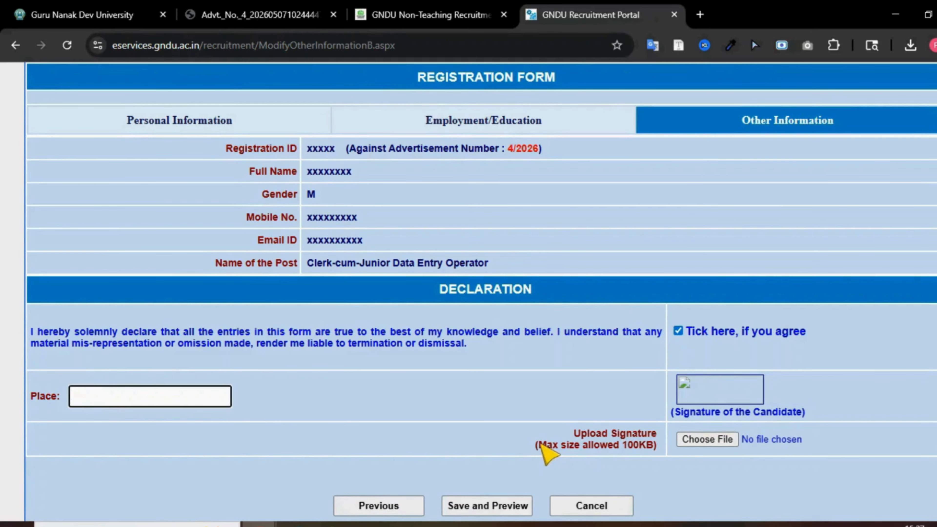
Step: Check the signature upload size limit, and save the Other Information page to open its preview
drag(541, 445, 654, 449)
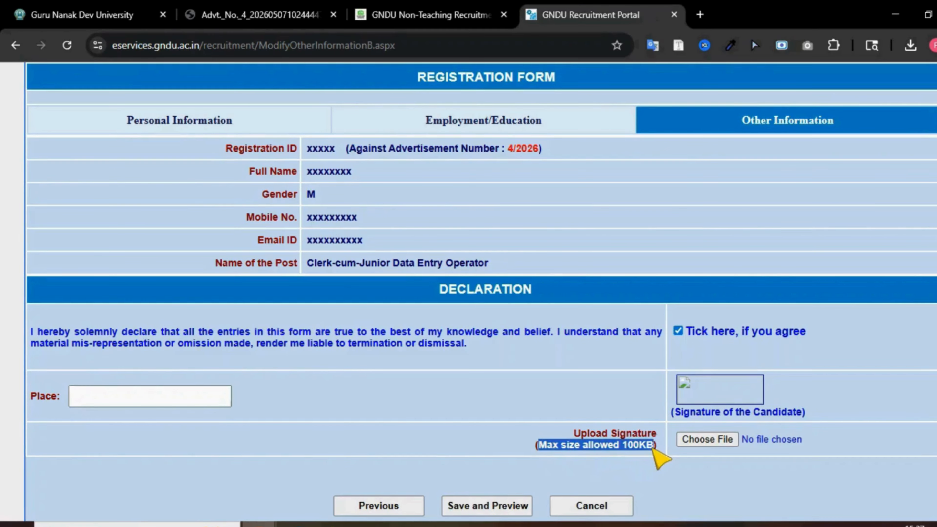
scroll(513, 452, down, 1)
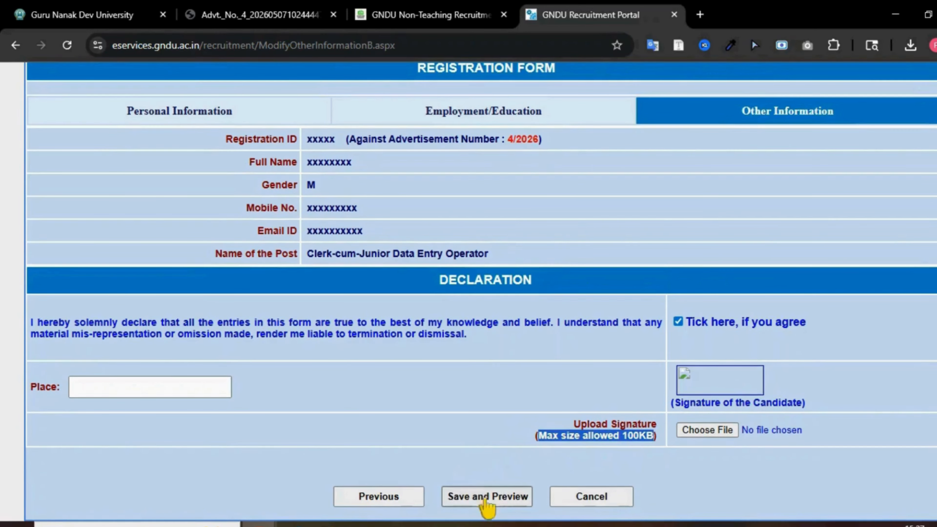
click(513, 496)
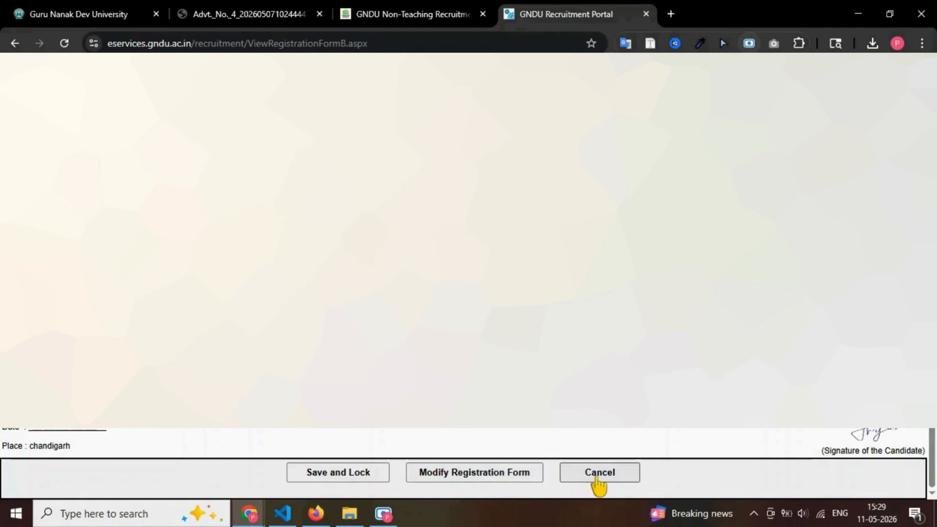
Step: Save and lock the previewed registration form, accepting the confirmation
click(339, 474)
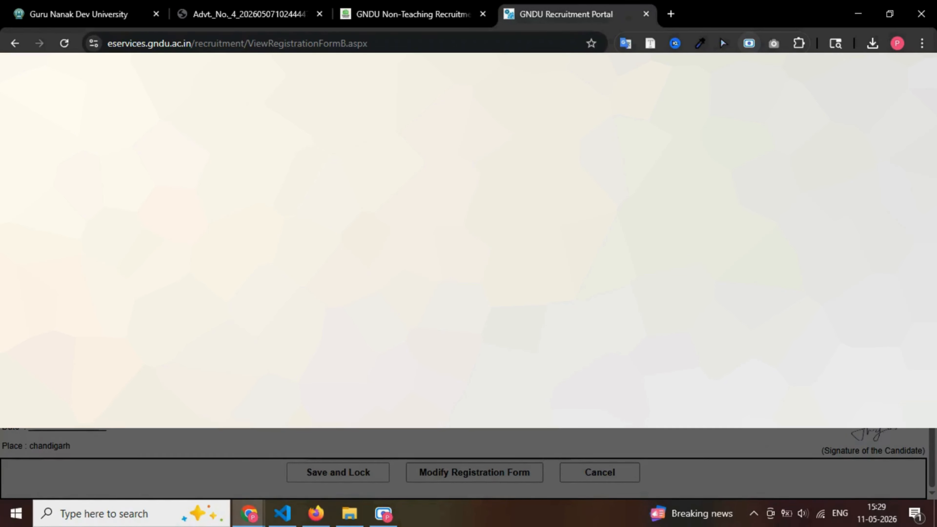
key(Return)
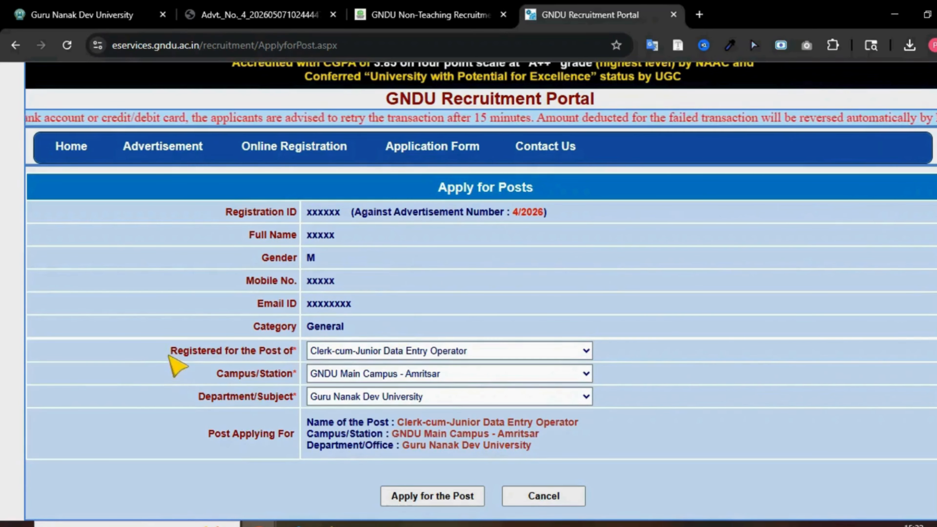
Step: Check the post registered for, and choose GNDU Main Campus - Amritsar as the campus/station
drag(171, 352, 291, 370)
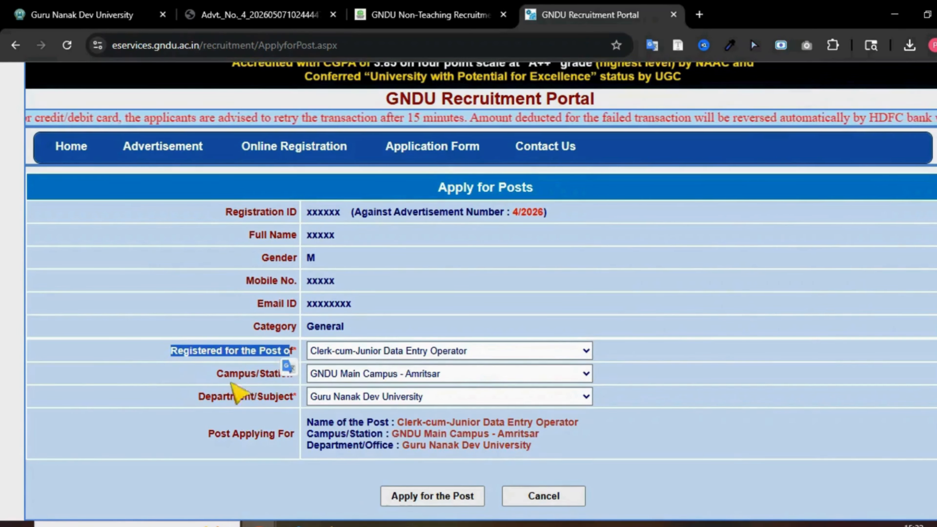
drag(216, 373, 310, 380)
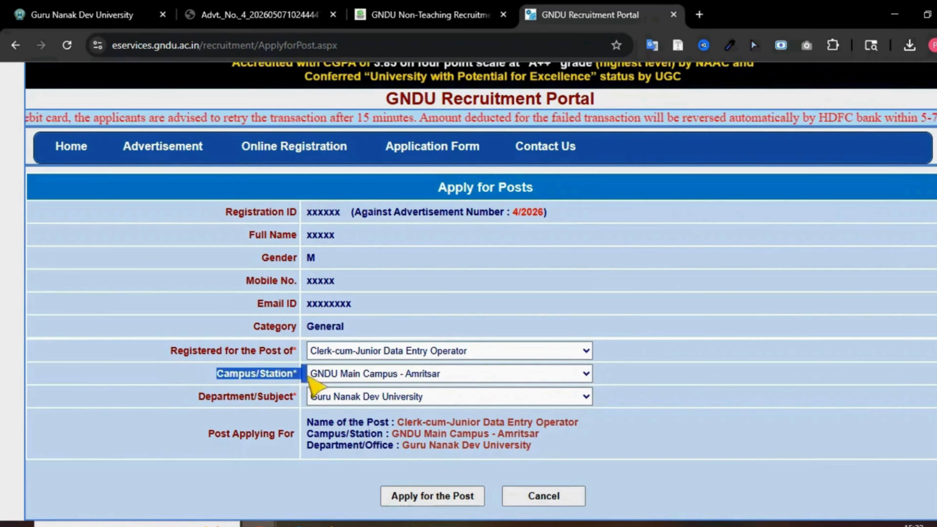
click(392, 376)
click(392, 390)
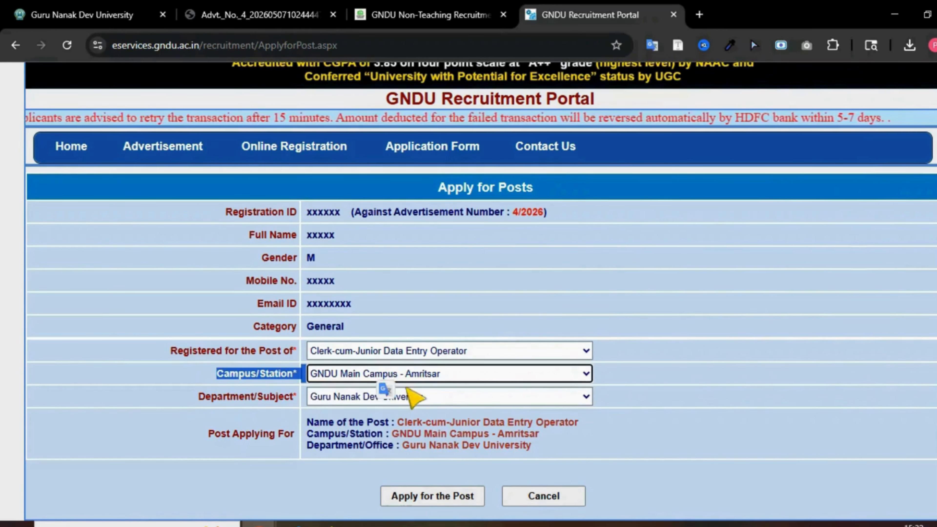
Step: Choose Guru Nanak Dev University as the department/subject, and apply for the post shown in the Post Applying For summary
drag(206, 396, 295, 403)
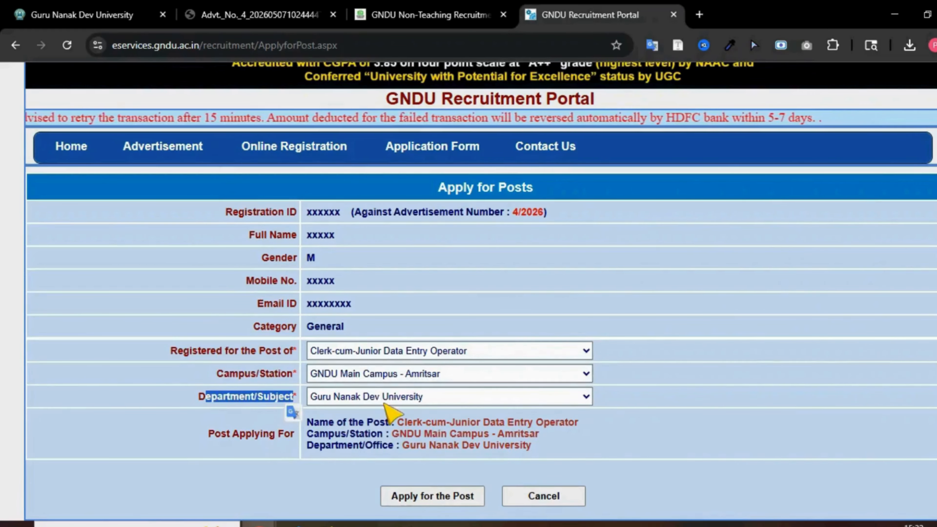
click(386, 399)
click(385, 413)
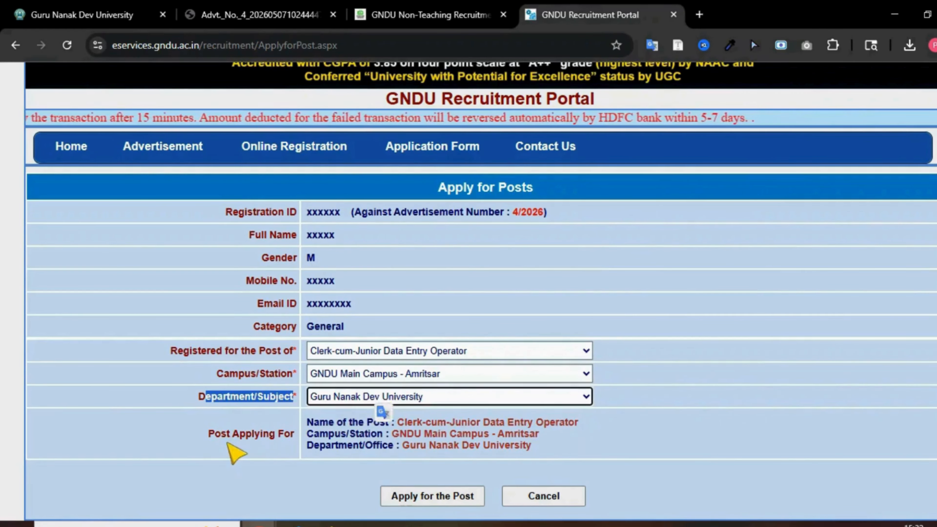
drag(210, 434, 498, 446)
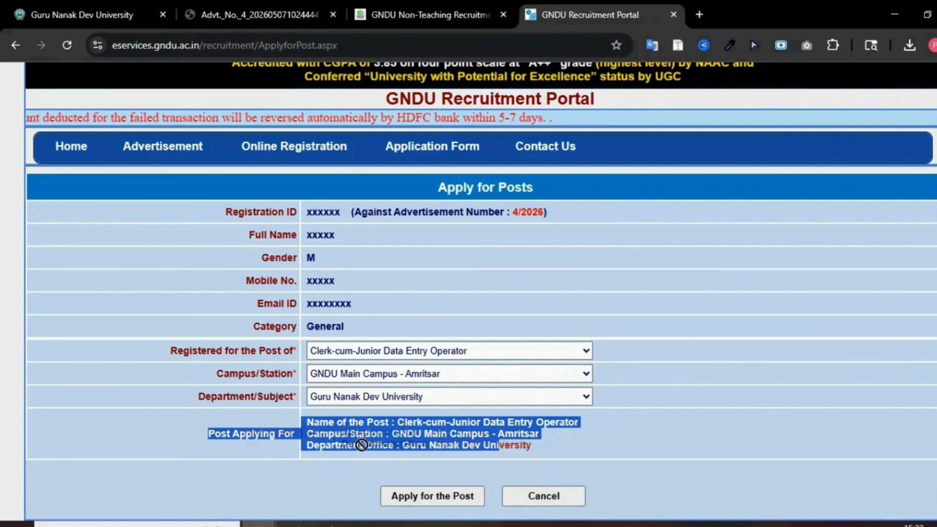
click(557, 443)
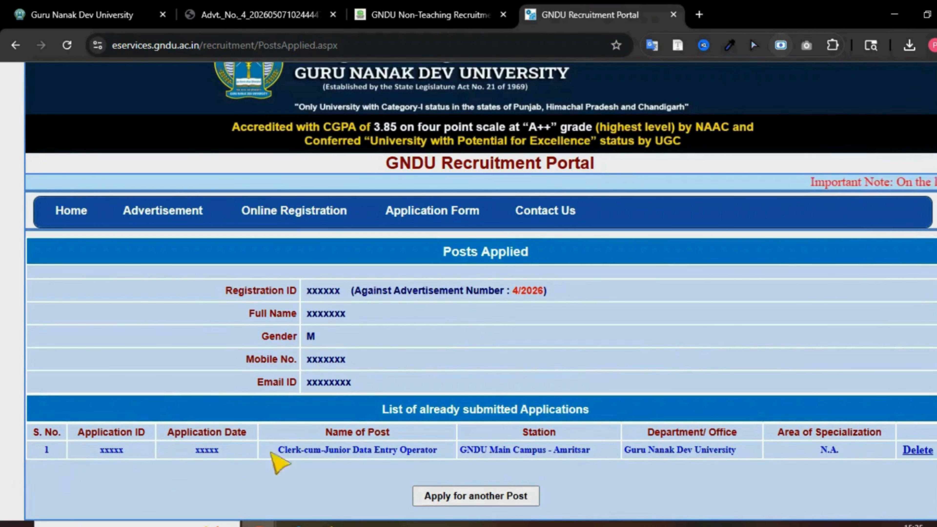
Step: Review the list of already submitted applications, including the post name, station and department of the entry
drag(373, 410, 586, 412)
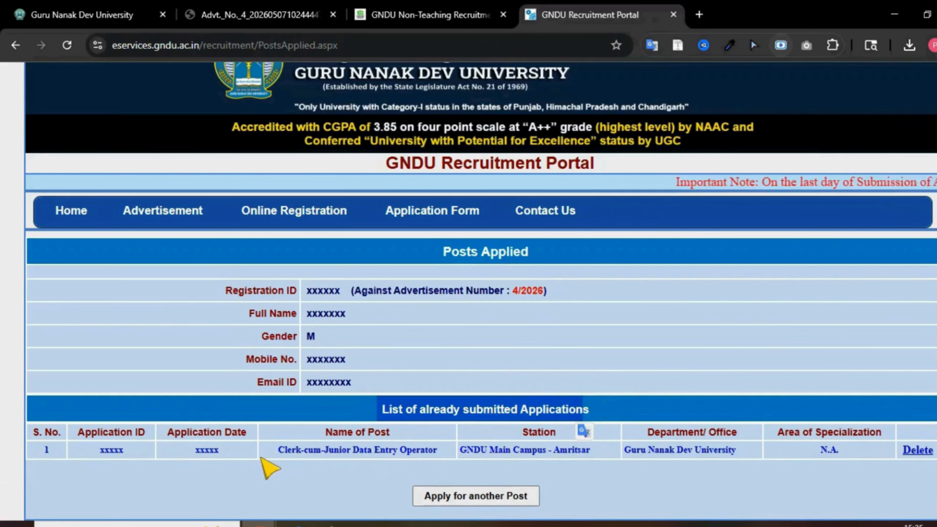
drag(261, 458, 811, 476)
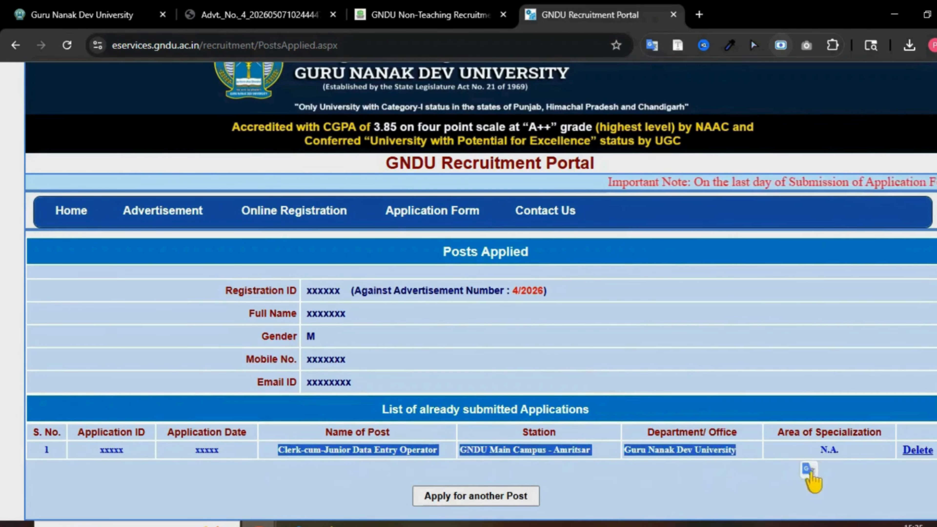
click(809, 470)
click(289, 496)
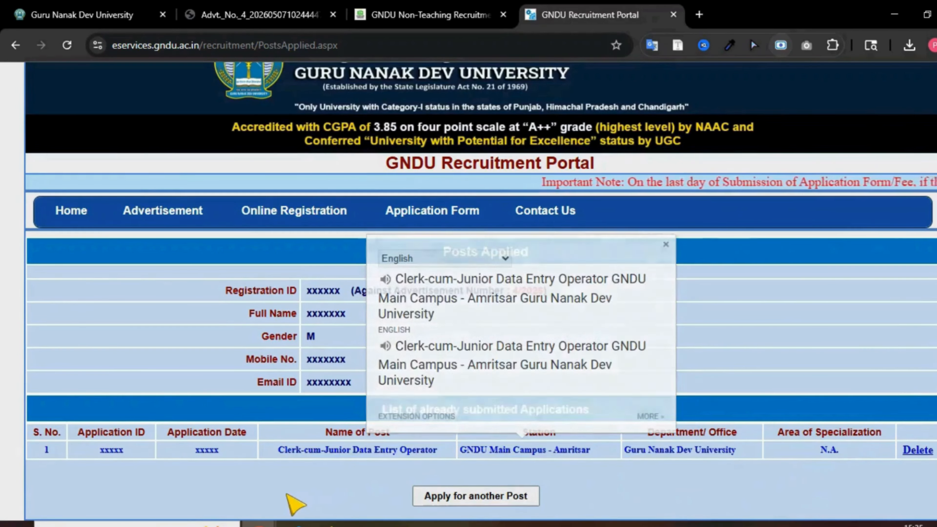
Step: Switch to the GNDU Non-Teaching Recruitment article on jobsarkariupdate.in and view the Recruitment 2026 banner below the links
click(356, 7)
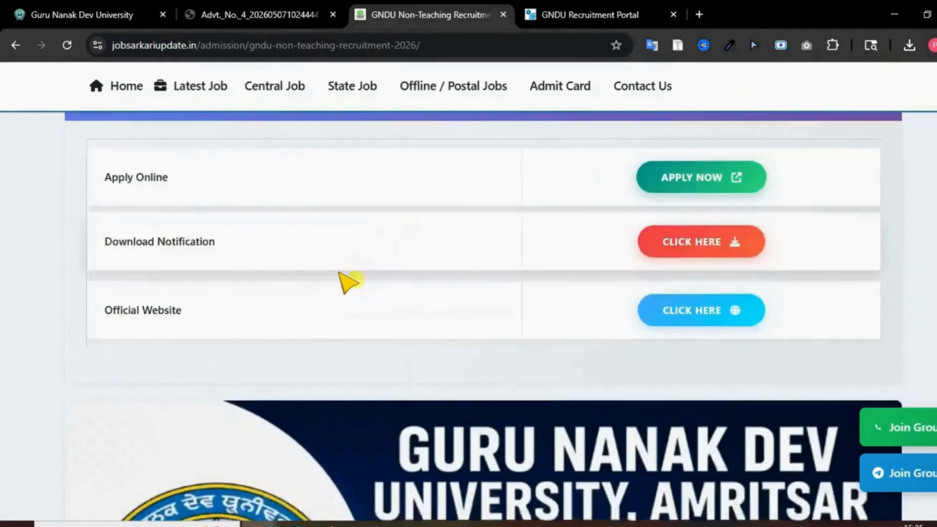
scroll(349, 282, down, 5)
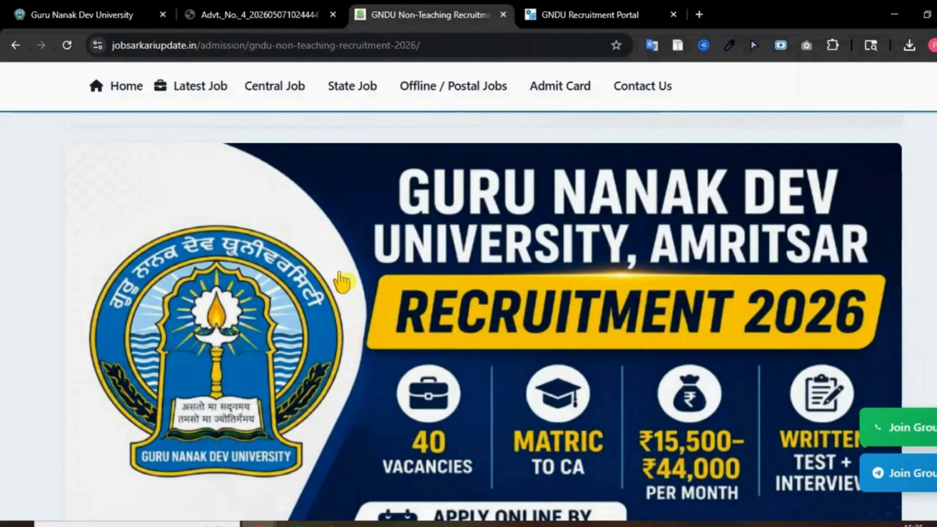
scroll(343, 282, down, 2)
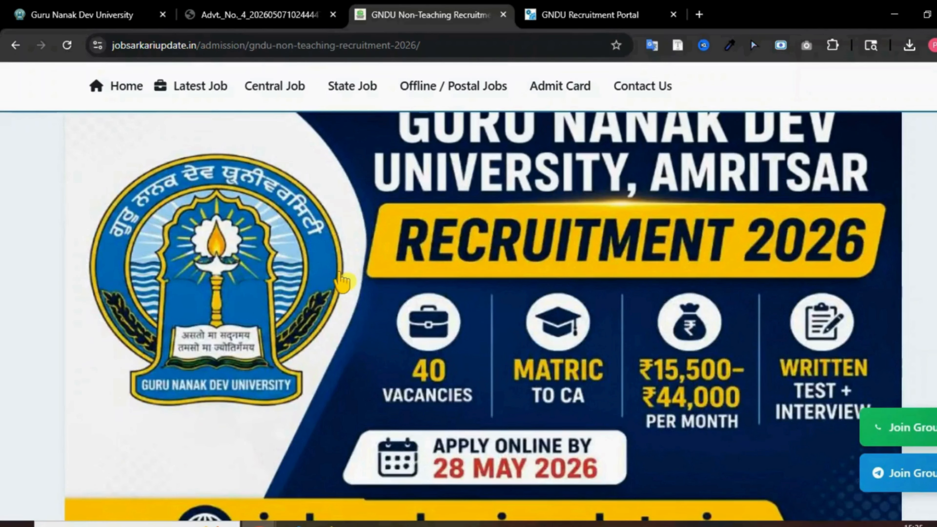